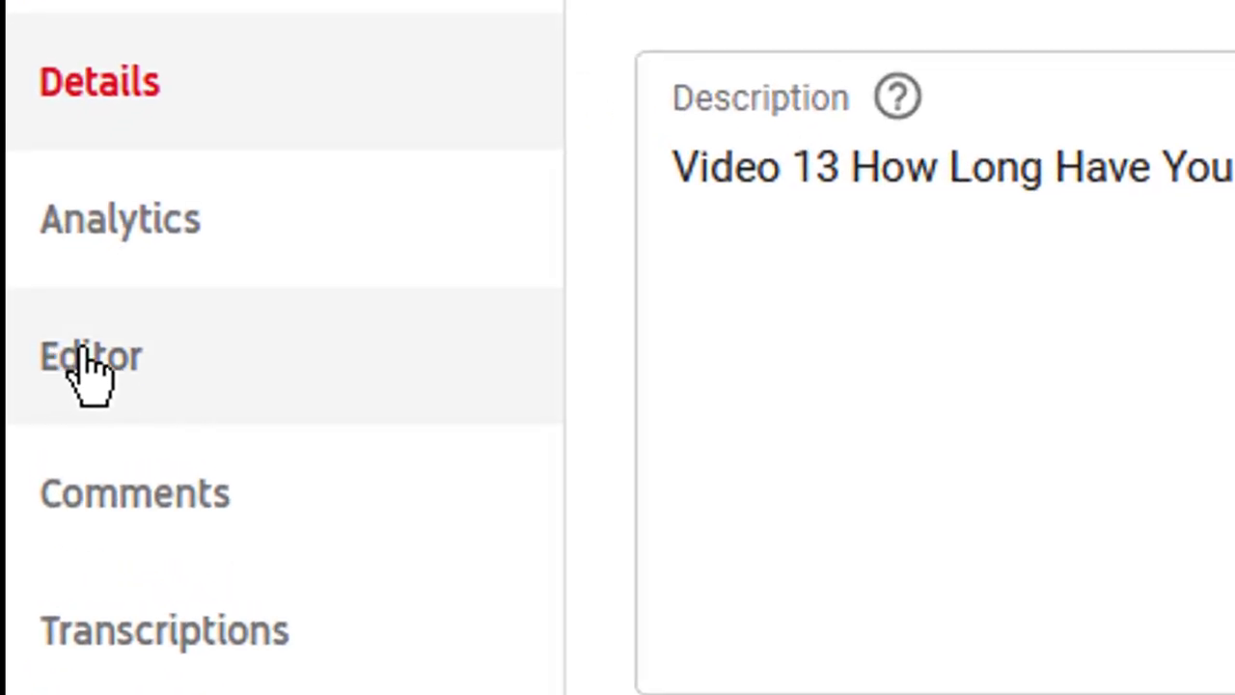
Open the video's editor and enlarge the timeline to place the playhead at 2:03:21, right after the blue starburst clip.
{"action": "left_click", "coordinate": [92, 371]}
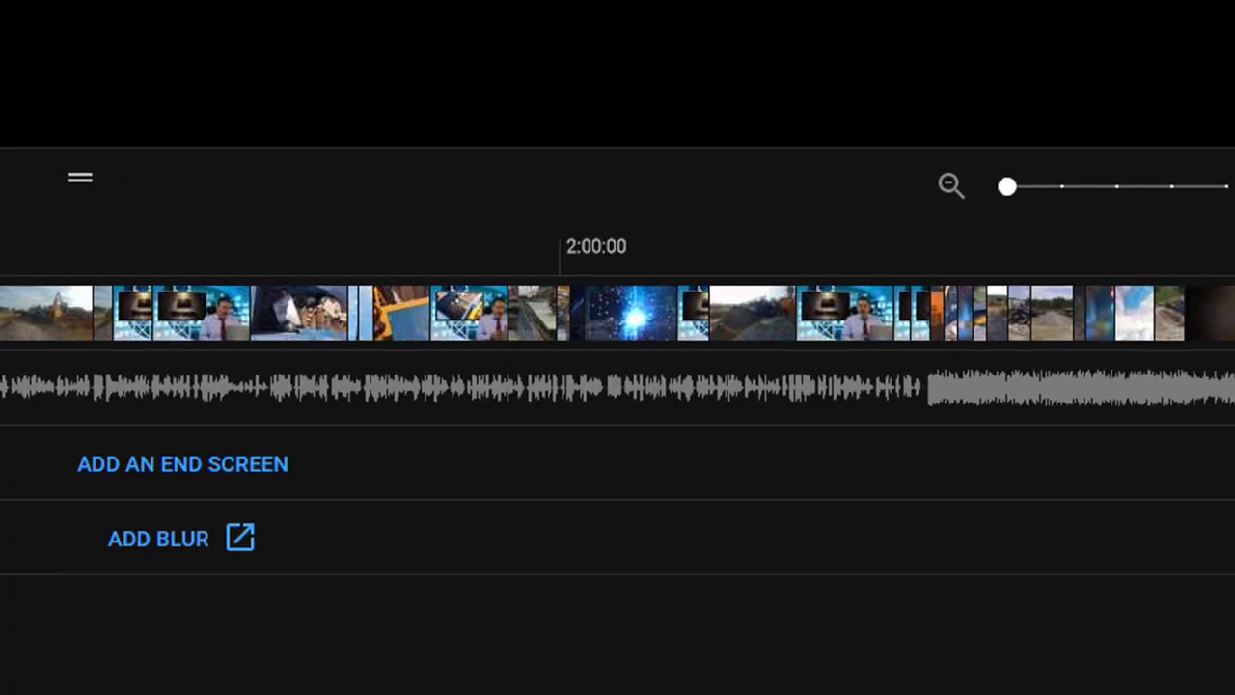
{"action": "left_click", "coordinate": [728, 311]}
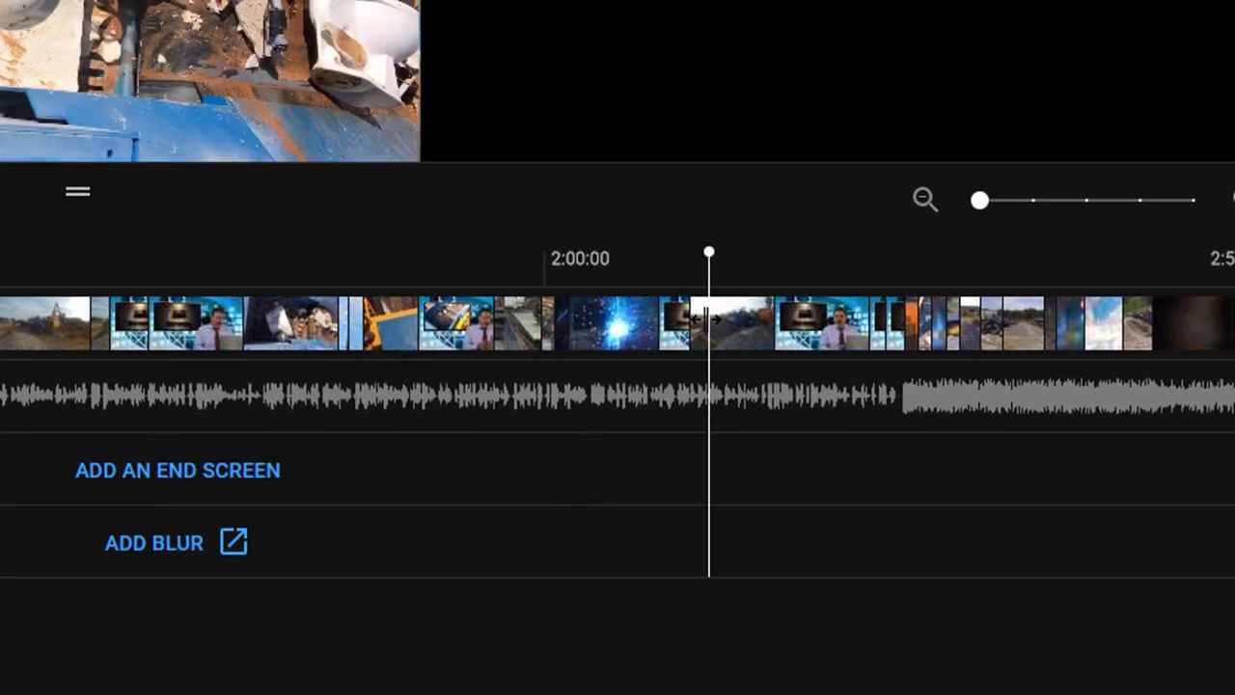
{"action": "left_click_drag", "start_coordinate": [705, 320], "coordinate": [824, 347]}
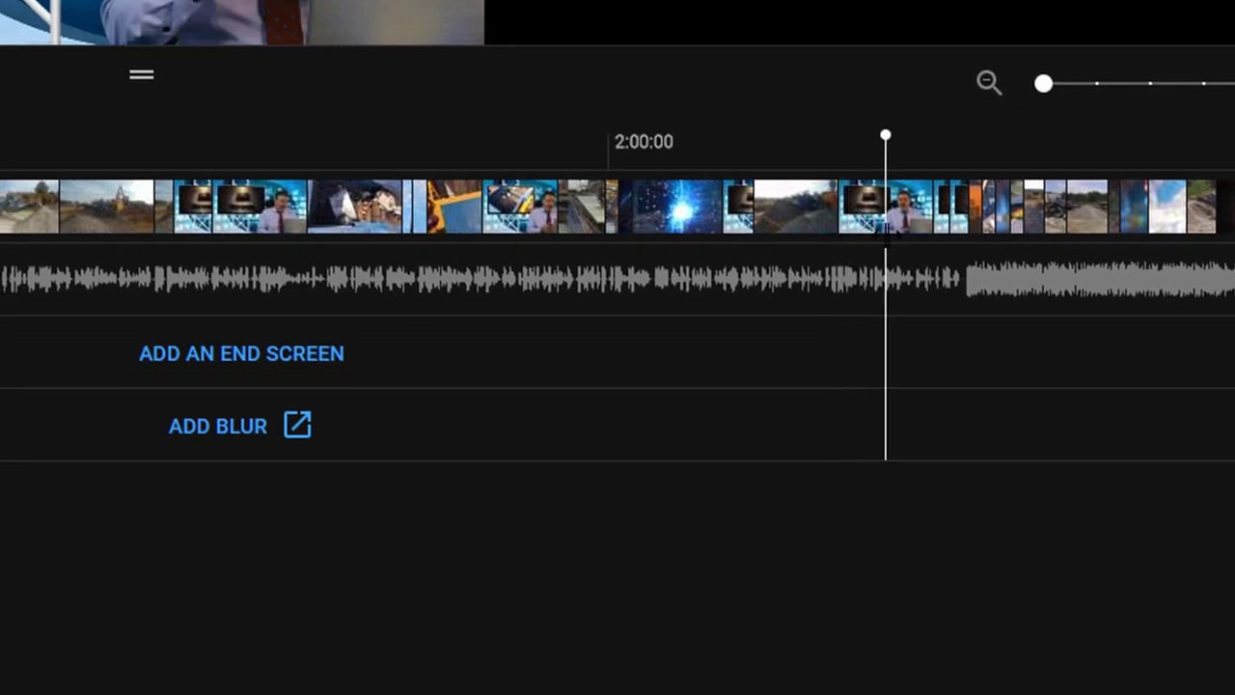
{"action": "left_click_drag", "start_coordinate": [886, 232], "coordinate": [839, 232]}
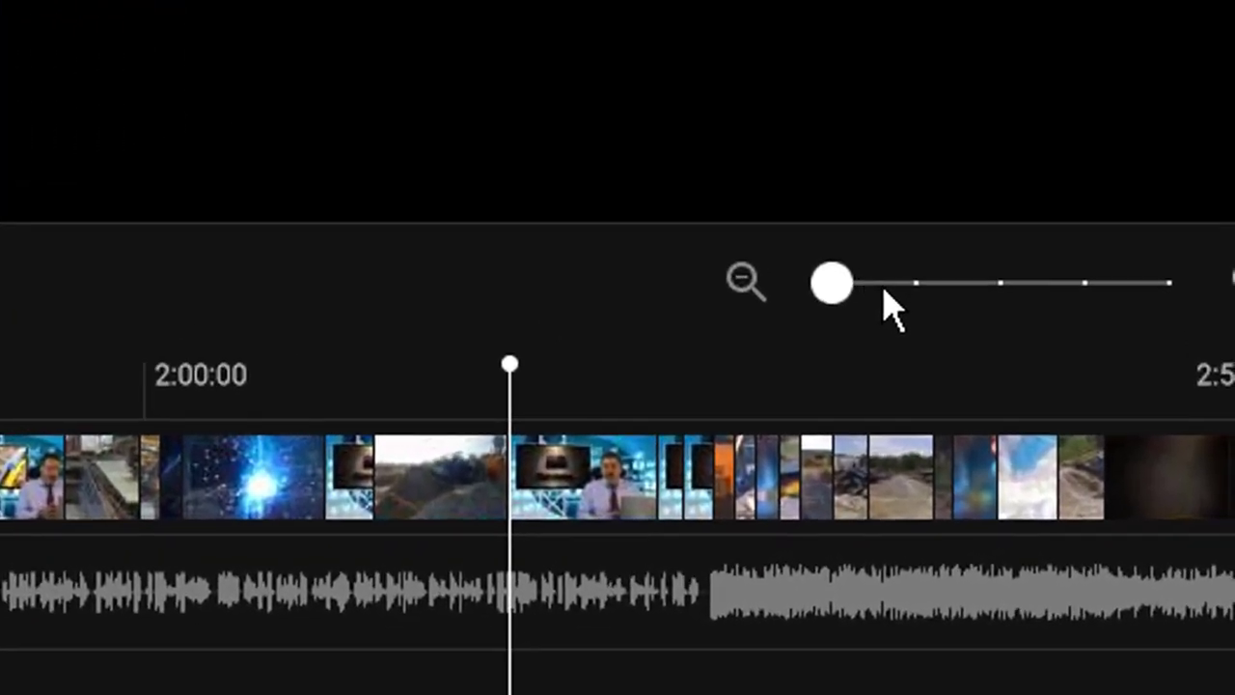
{"action": "left_click_drag", "start_coordinate": [1024, 146], "coordinate": [1041, 141]}
{"action": "left_click_drag", "start_coordinate": [917, 304], "coordinate": [999, 307]}
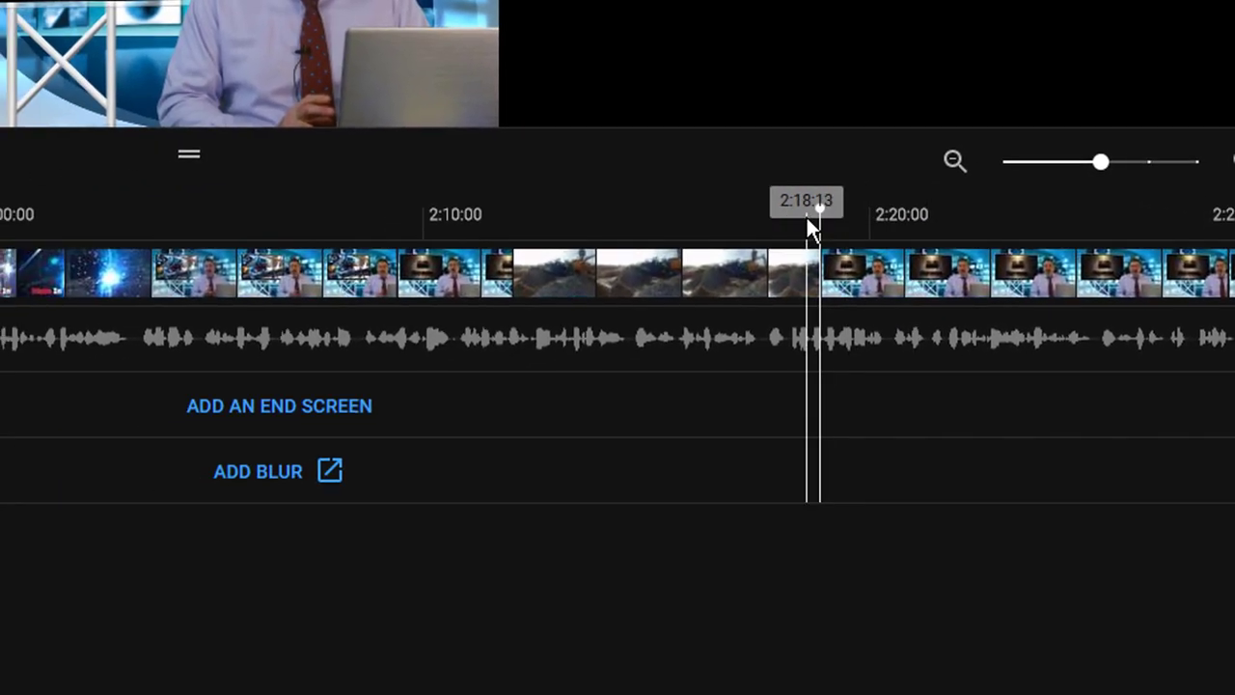
{"action": "left_click_drag", "start_coordinate": [725, 222], "coordinate": [149, 338]}
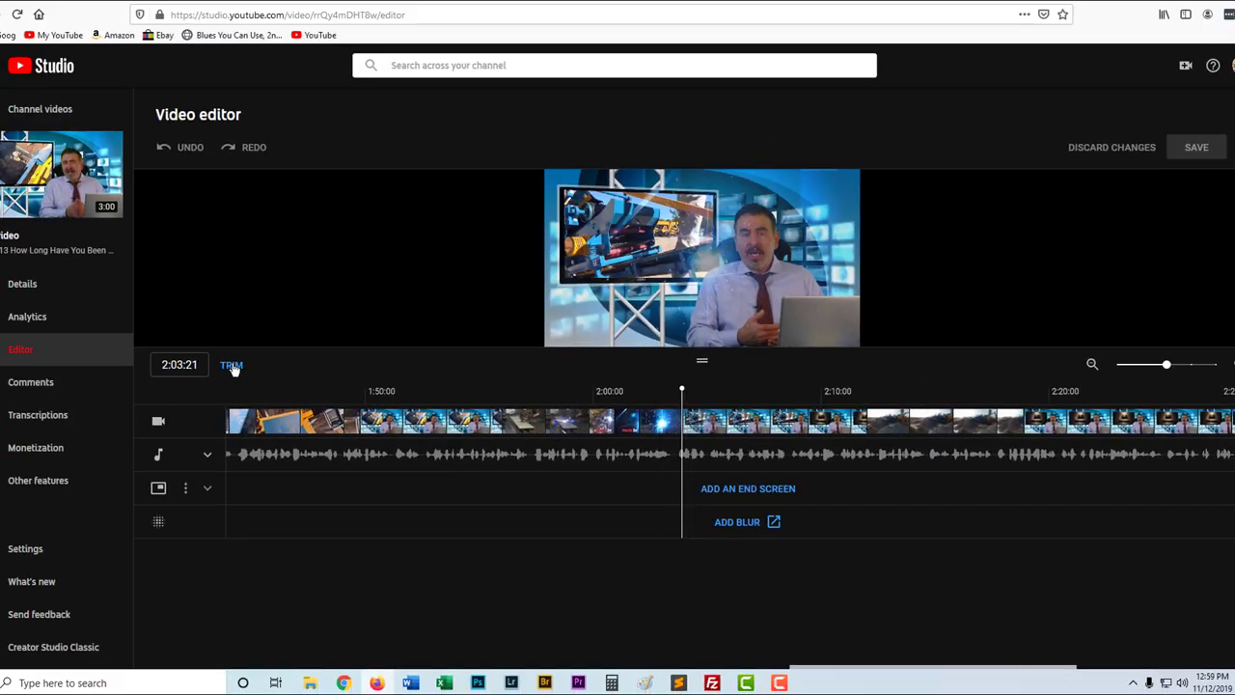
Trim out the presenter segment from the 2:03:21 split to the start of the gravel footage at about 2:12.
{"action": "left_click", "coordinate": [233, 366]}
{"action": "left_click", "coordinate": [1180, 376]}
{"action": "left_click", "coordinate": [1167, 366]}
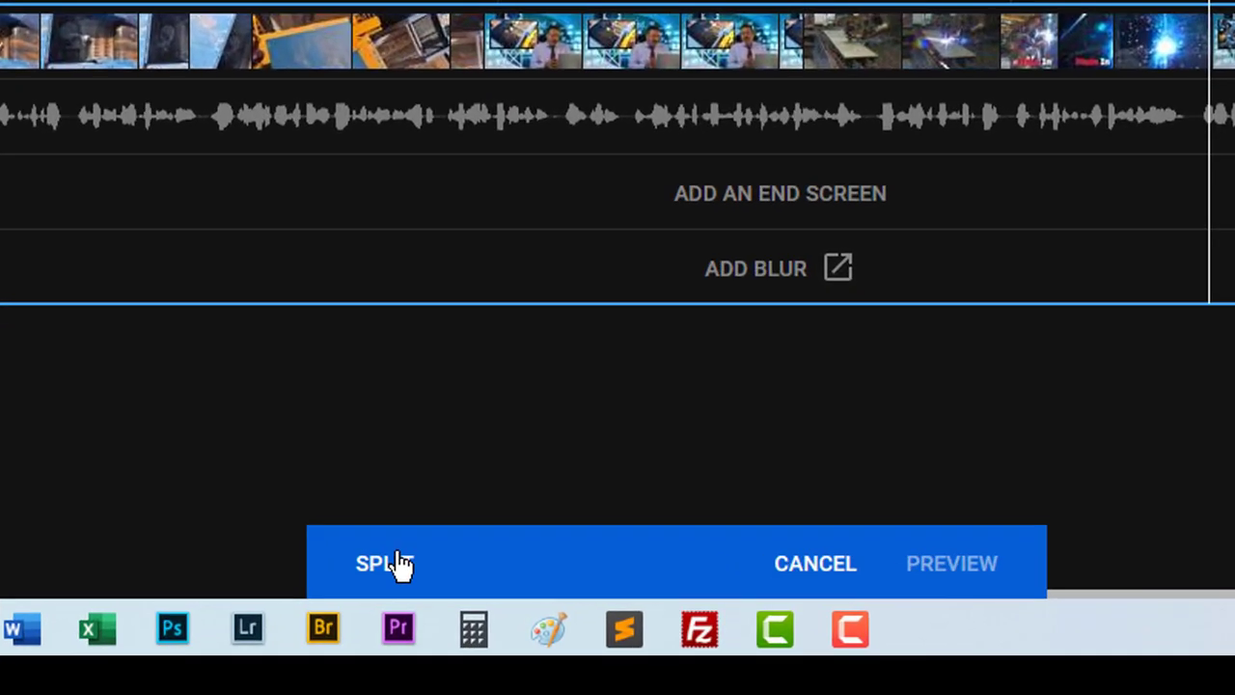
{"action": "left_click", "coordinate": [578, 655]}
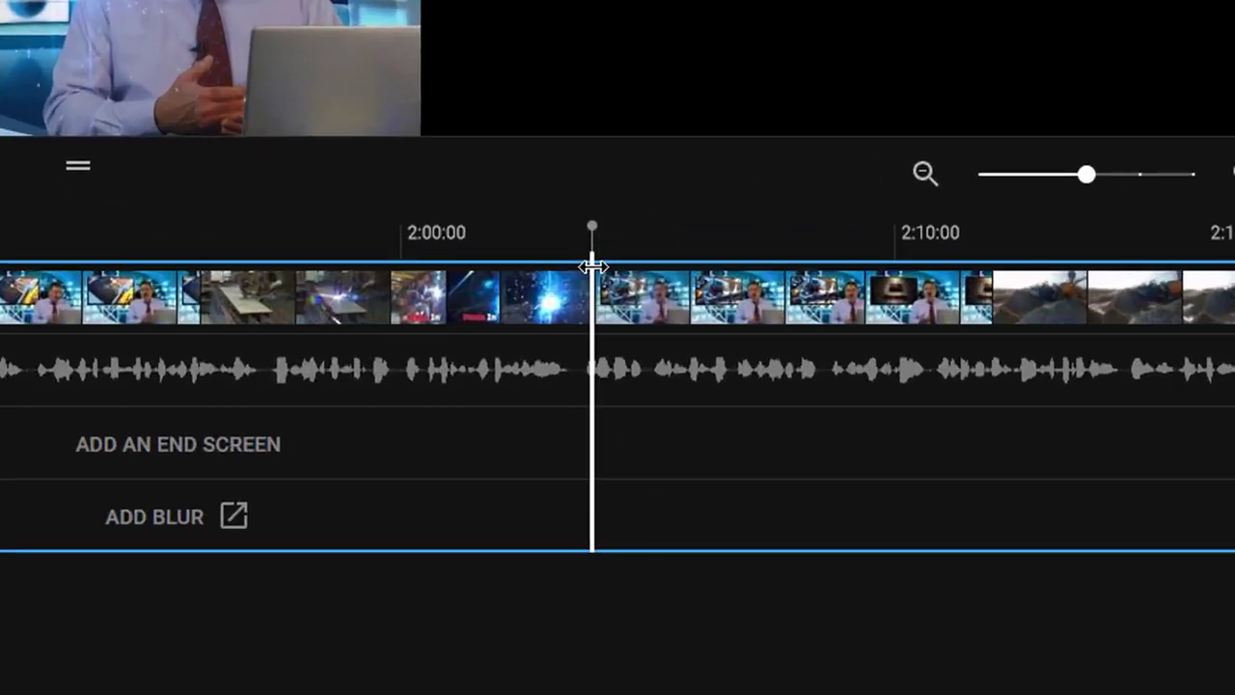
{"action": "left_click_drag", "start_coordinate": [1211, 12], "coordinate": [1234, 11]}
{"action": "left_click_drag", "start_coordinate": [614, 261], "coordinate": [998, 292]}
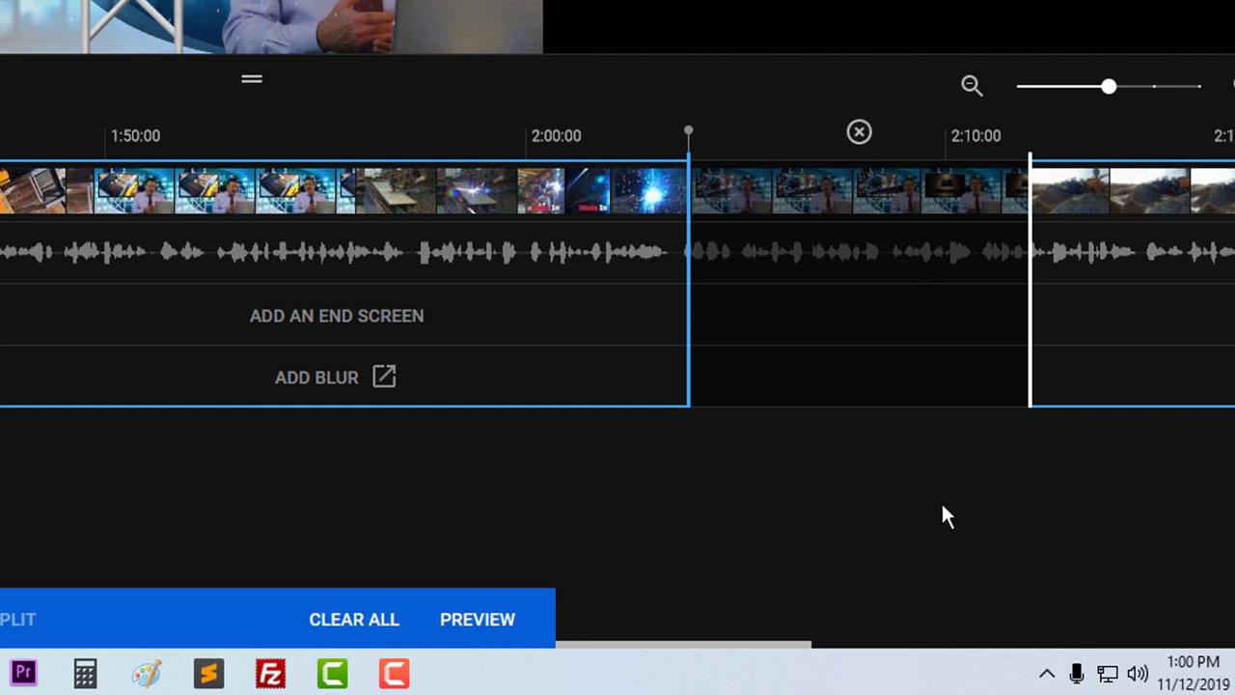
Preview the trimmed video and save the changes, accepting the save confirmation.
{"action": "left_click", "coordinate": [477, 620]}
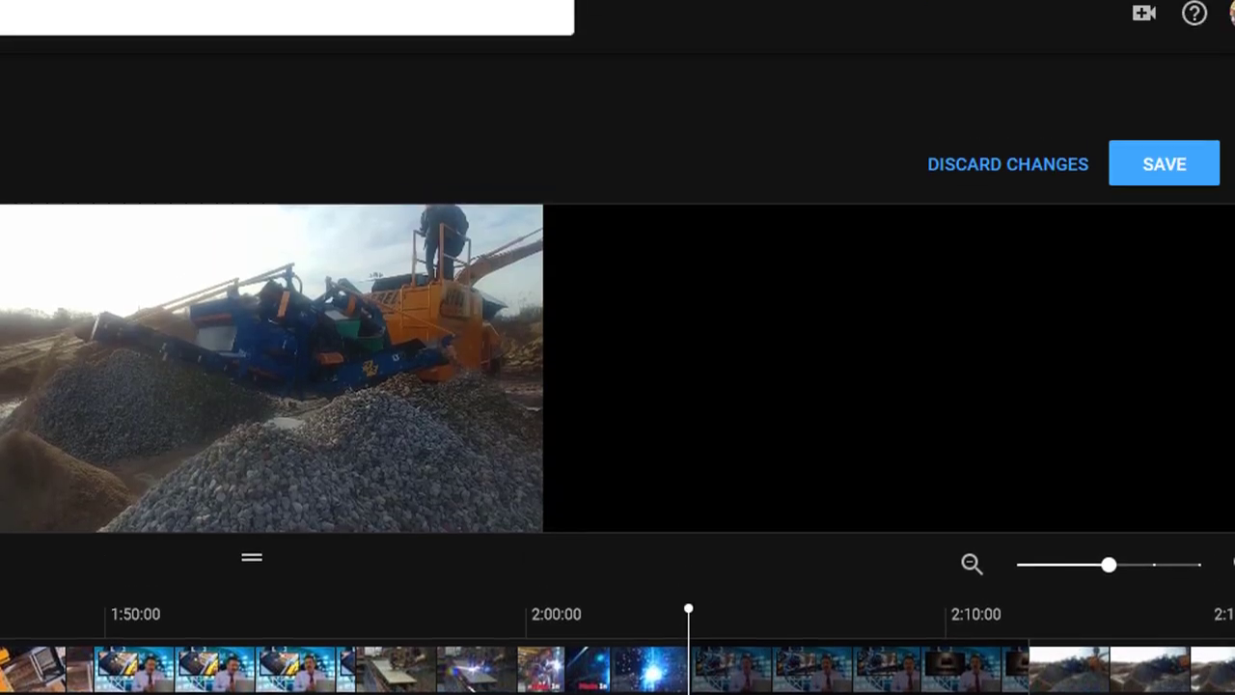
{"action": "left_click", "coordinate": [1168, 164]}
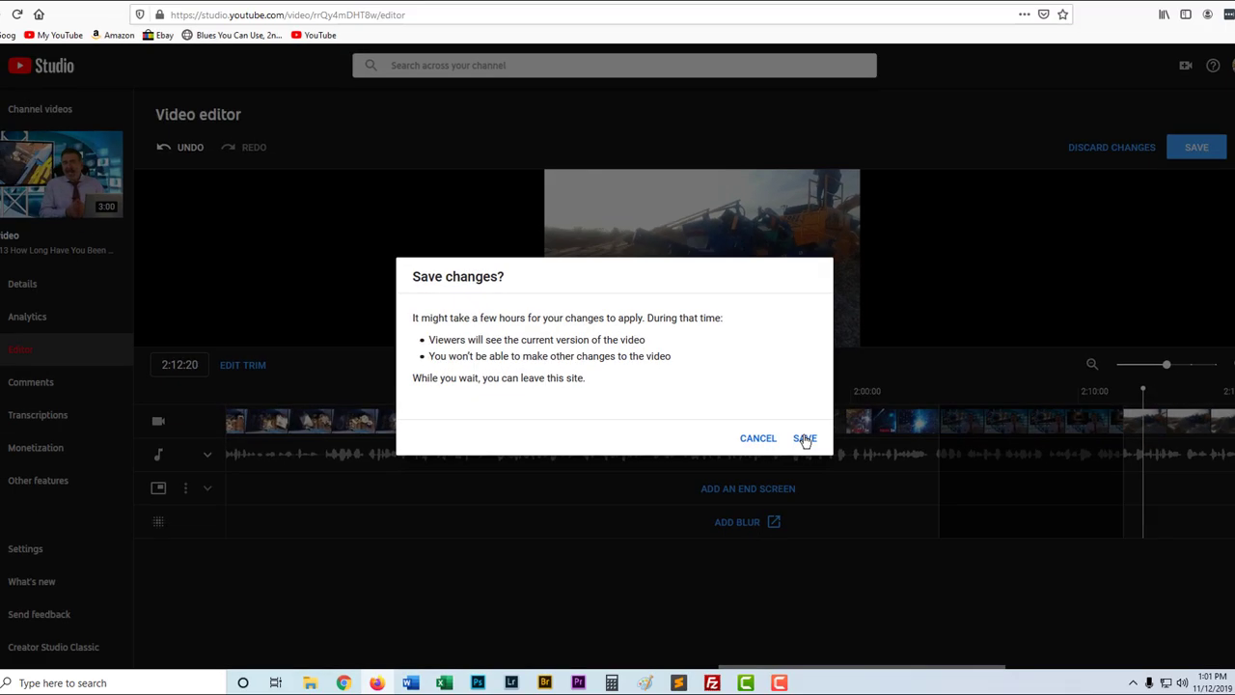
{"action": "left_click", "coordinate": [804, 439]}
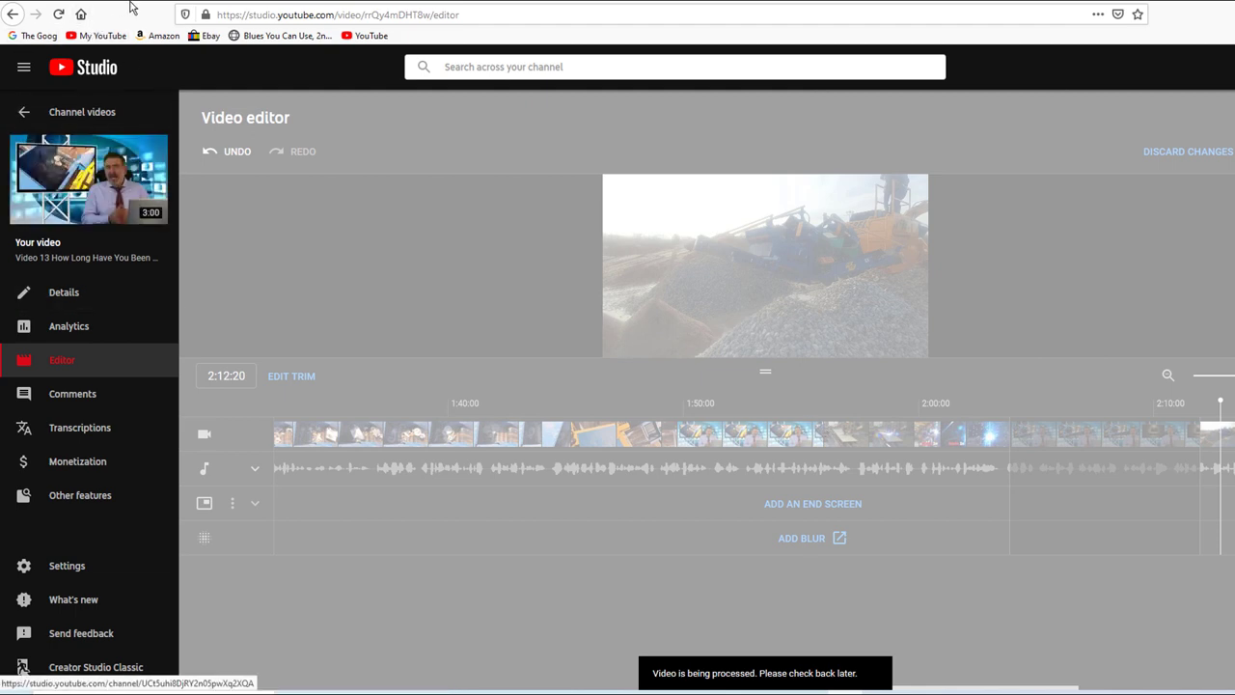
Reload the editor page and reopen Video 13's editor from the channel video list to check its processing status.
{"action": "left_click", "coordinate": [58, 16]}
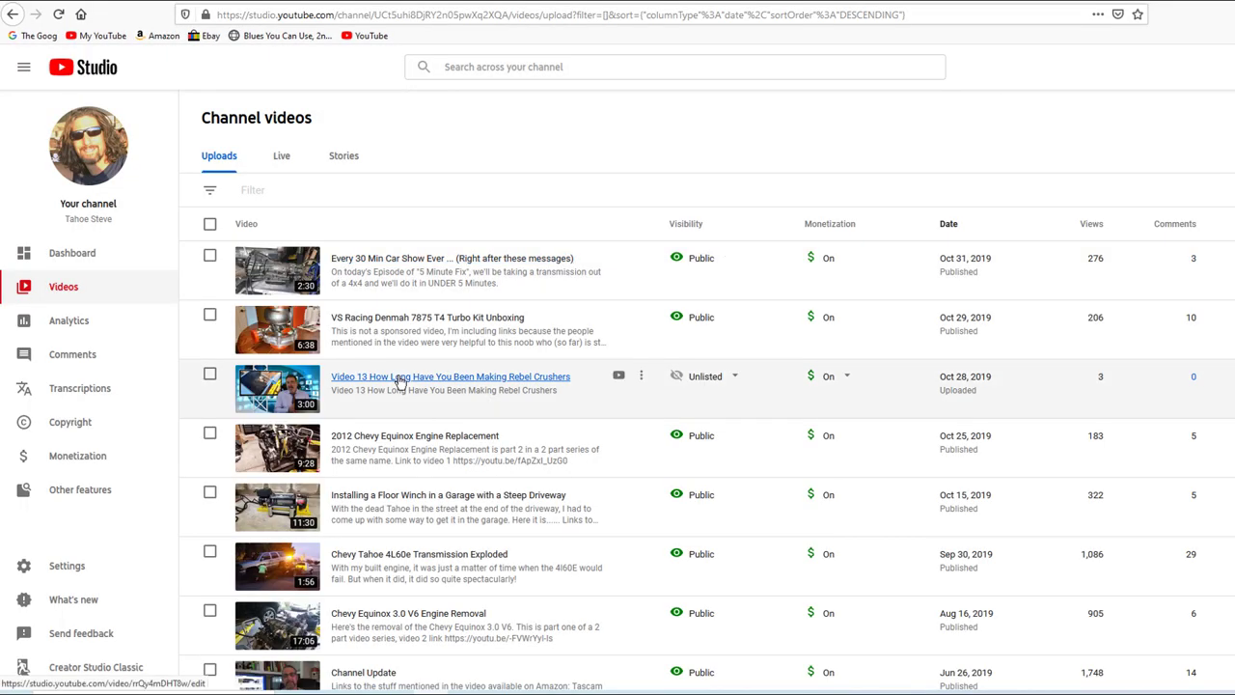
{"action": "left_click", "coordinate": [403, 383]}
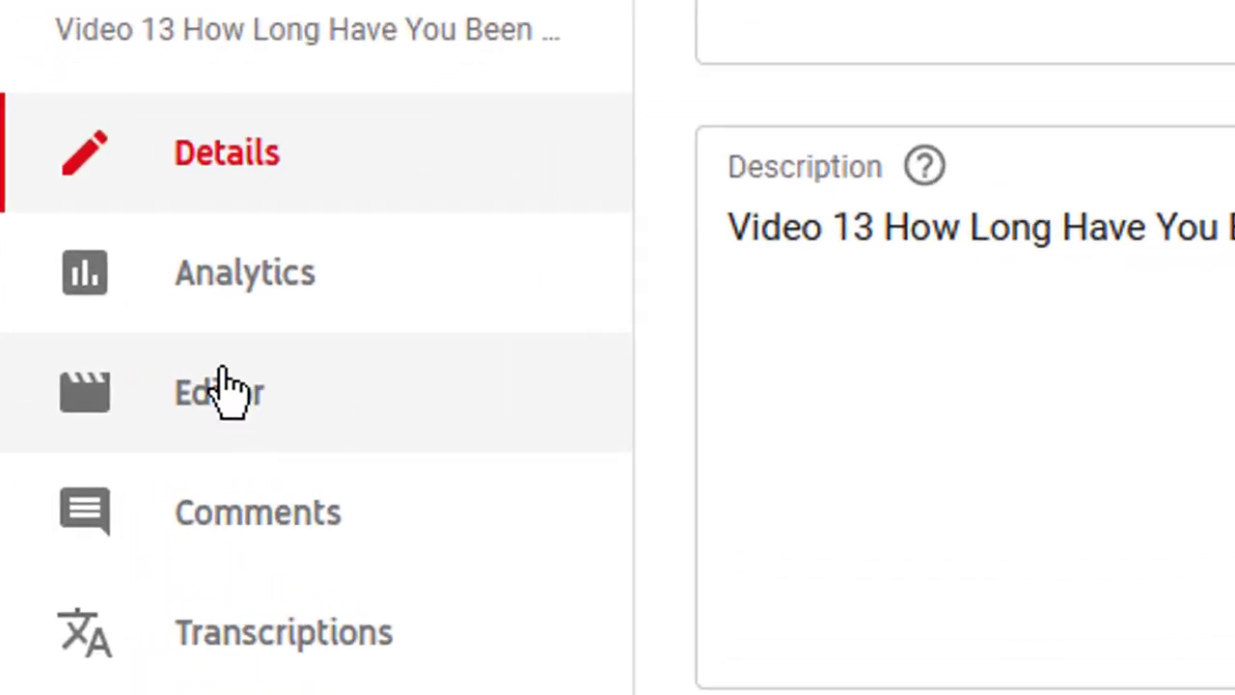
{"action": "left_click", "coordinate": [224, 391]}
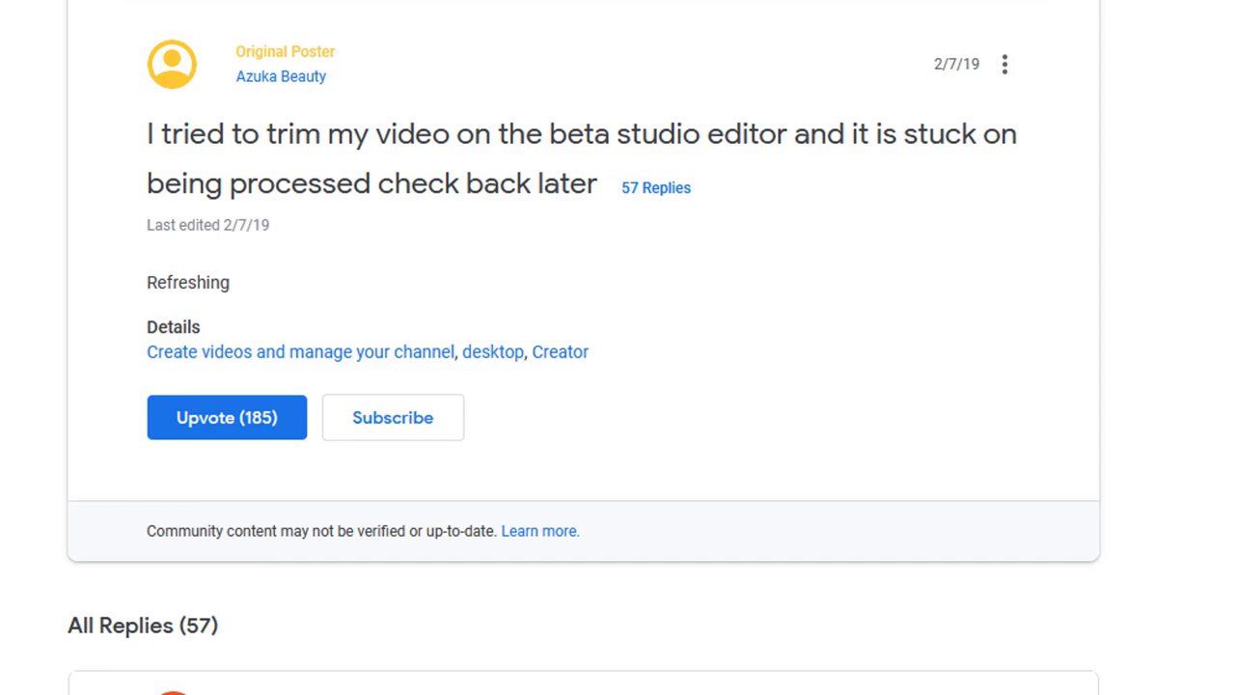
Read the YouTube Help thread on trims stuck in processing and skim the search-result video about the same message.
{"action": "scroll", "coordinate": [584, 361], "scroll_direction": "down", "scroll_amount": 15}
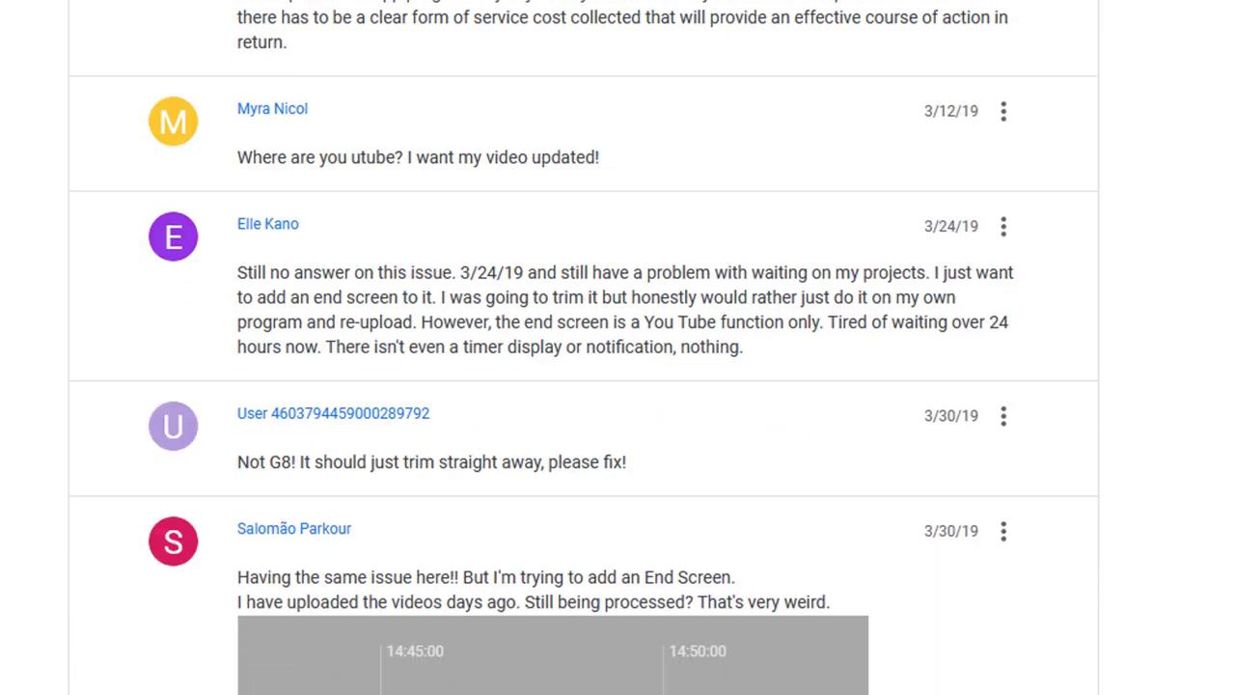
{"action": "scroll", "coordinate": [572, 181], "scroll_direction": "up", "scroll_amount": 4}
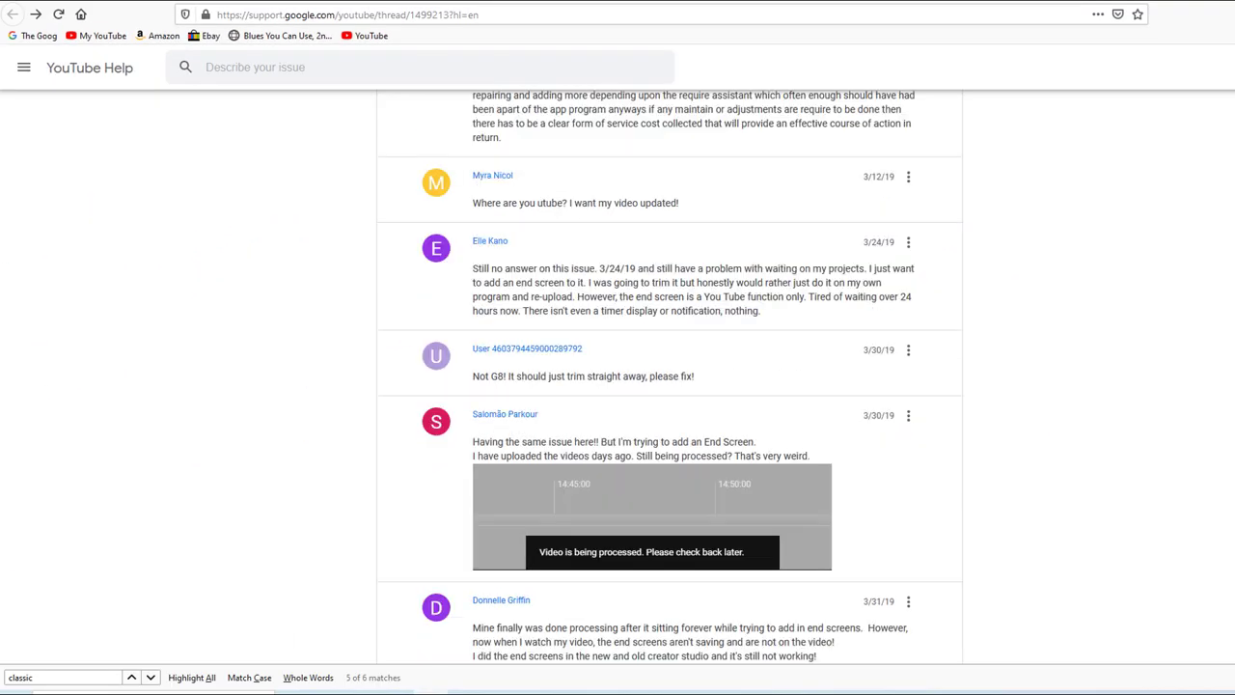
{"action": "scroll", "coordinate": [669, 386], "scroll_direction": "up", "scroll_amount": 15}
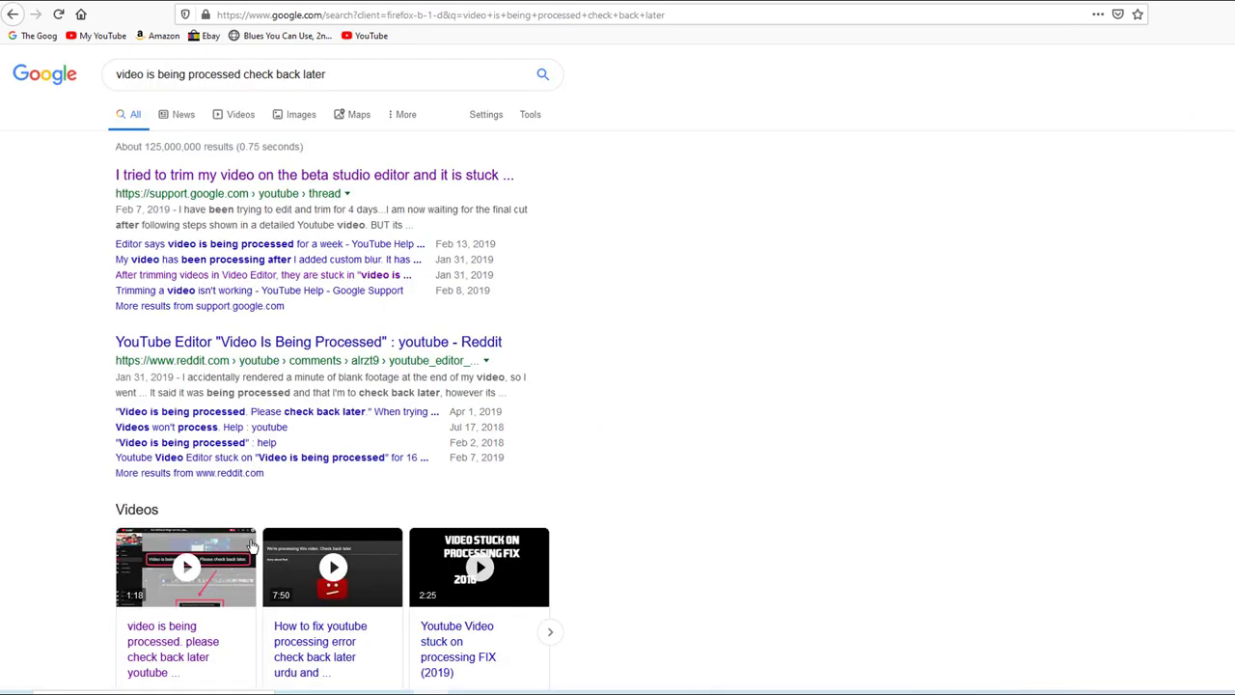
{"action": "left_click", "coordinate": [130, 627]}
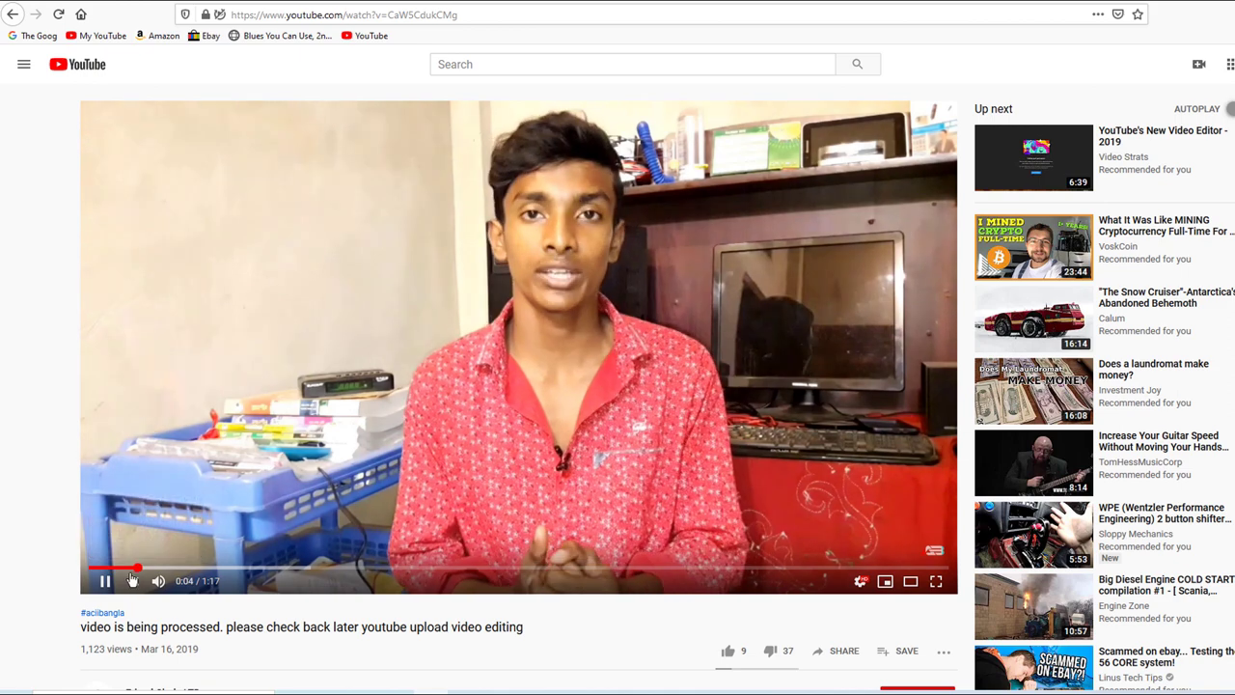
{"action": "left_click", "coordinate": [218, 571]}
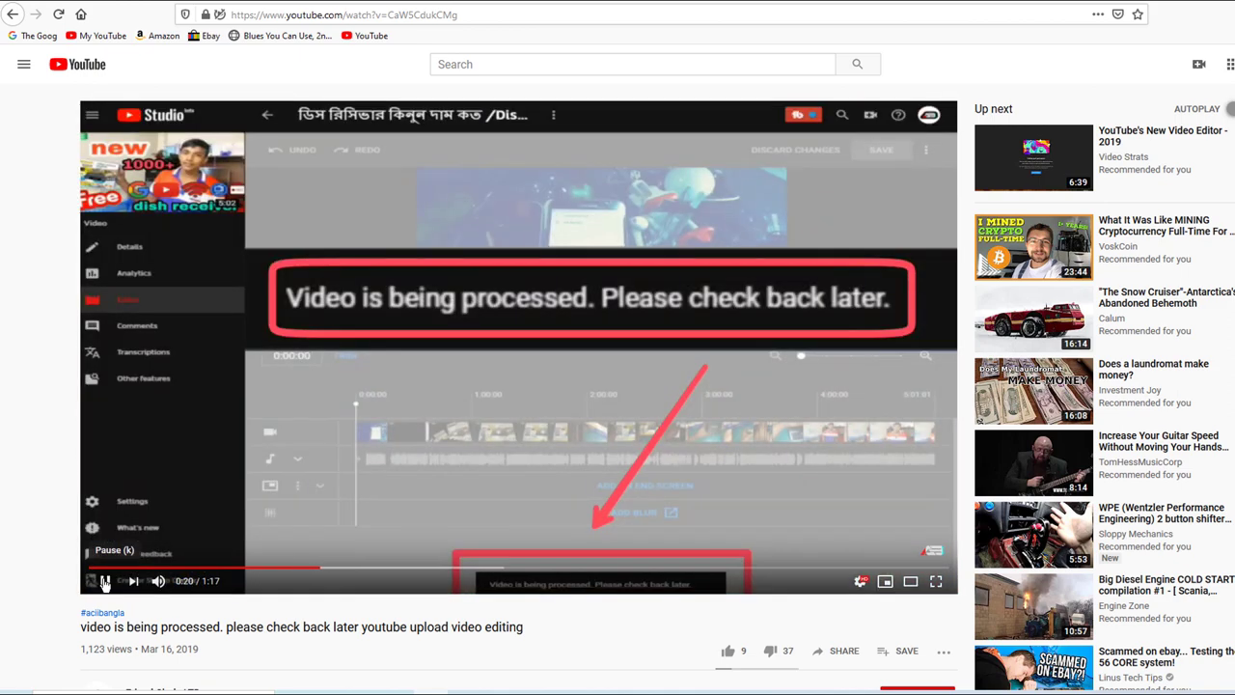
{"action": "left_click", "coordinate": [105, 581]}
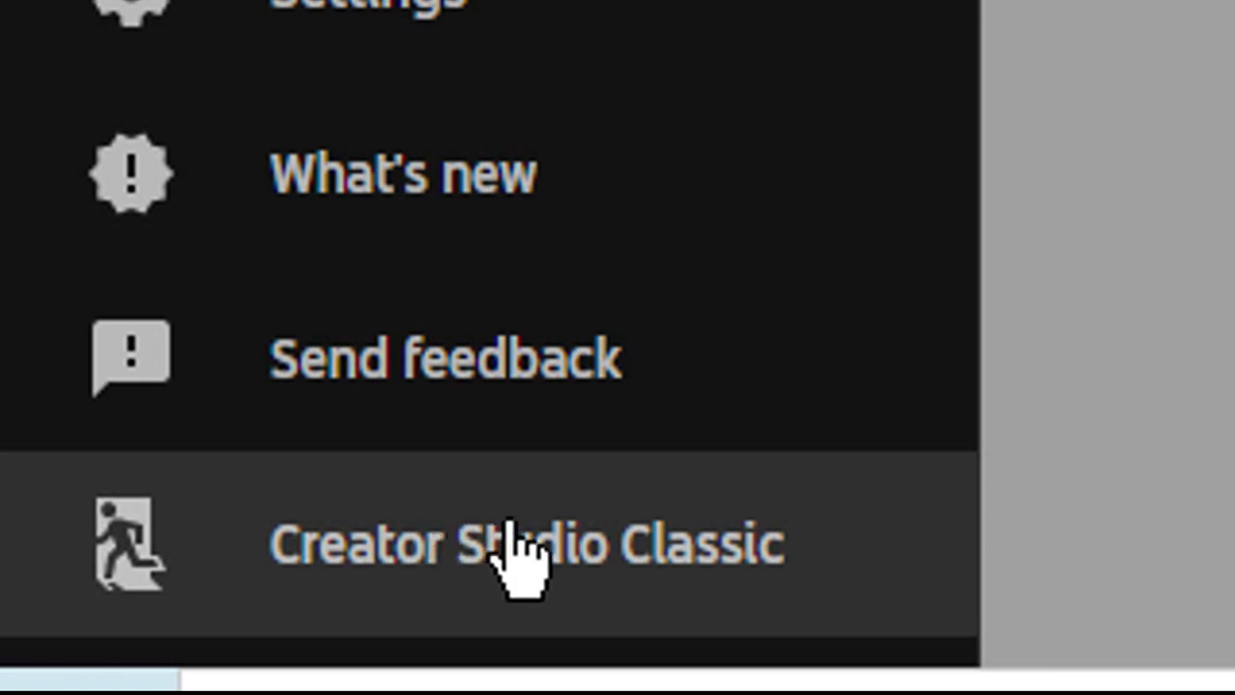
Leave for Creator Studio Classic, giving the reason Other with the comment "Modern editor sucks".
{"action": "left_click", "coordinate": [516, 555]}
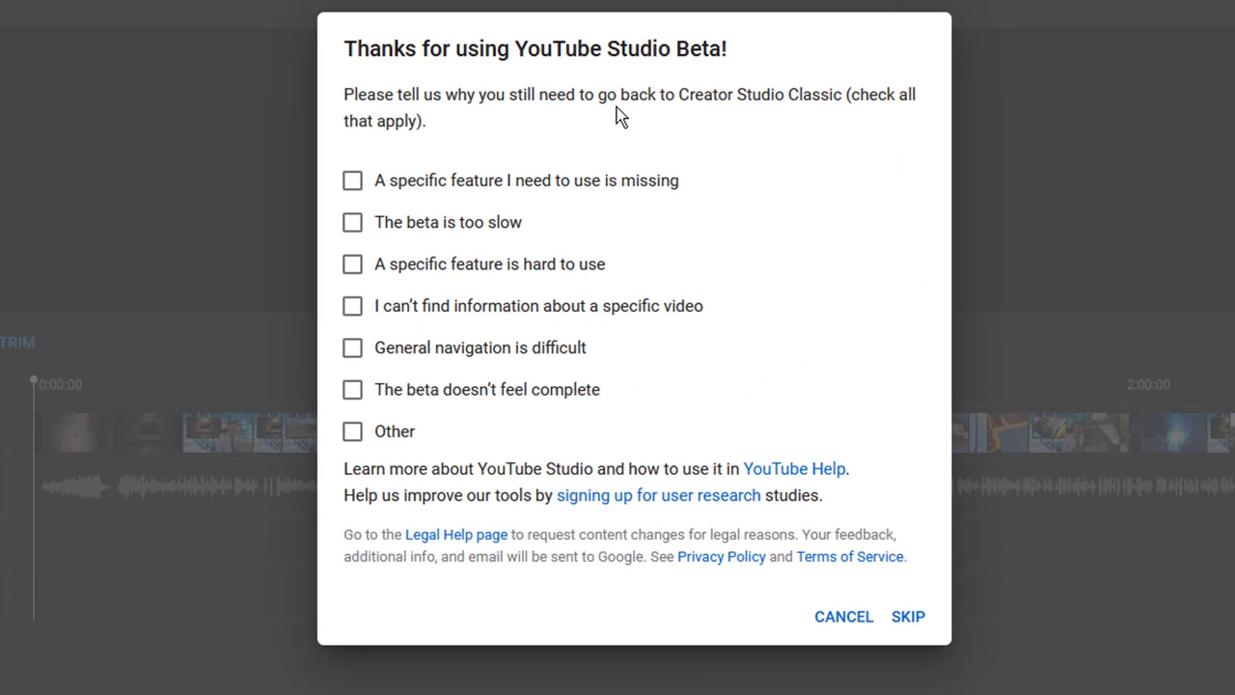
{"action": "left_click", "coordinate": [352, 432]}
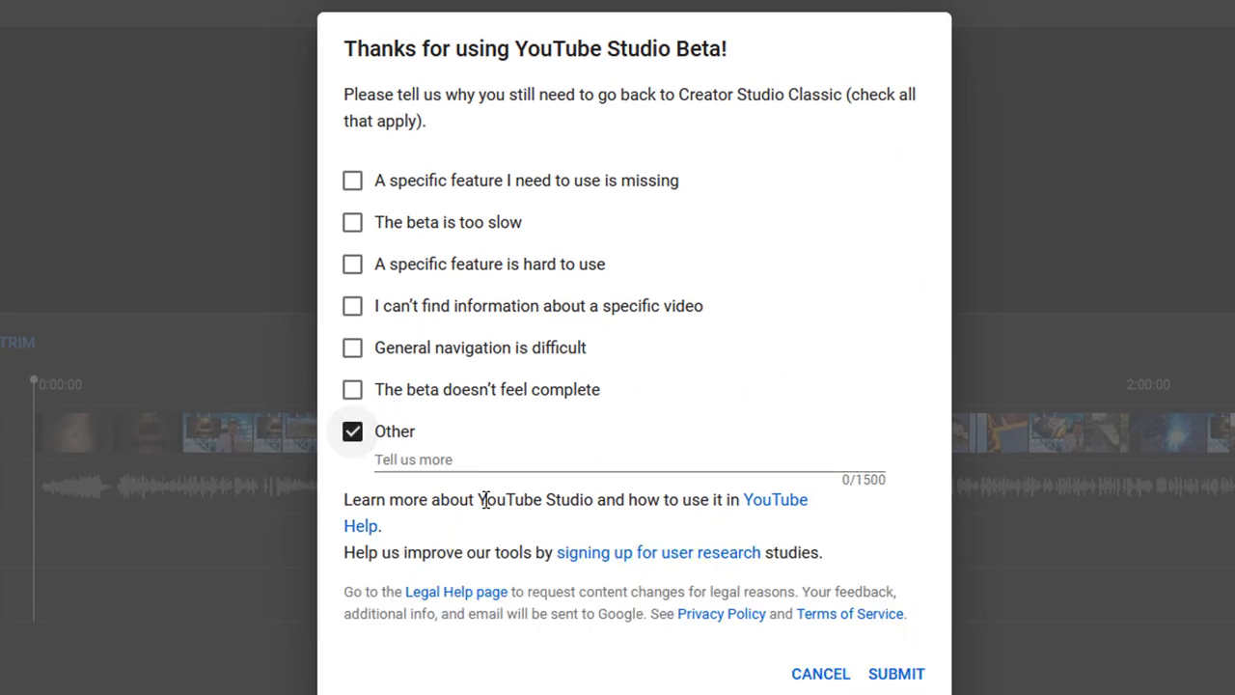
{"action": "left_click", "coordinate": [505, 459]}
{"action": "type", "text": "Mode"}
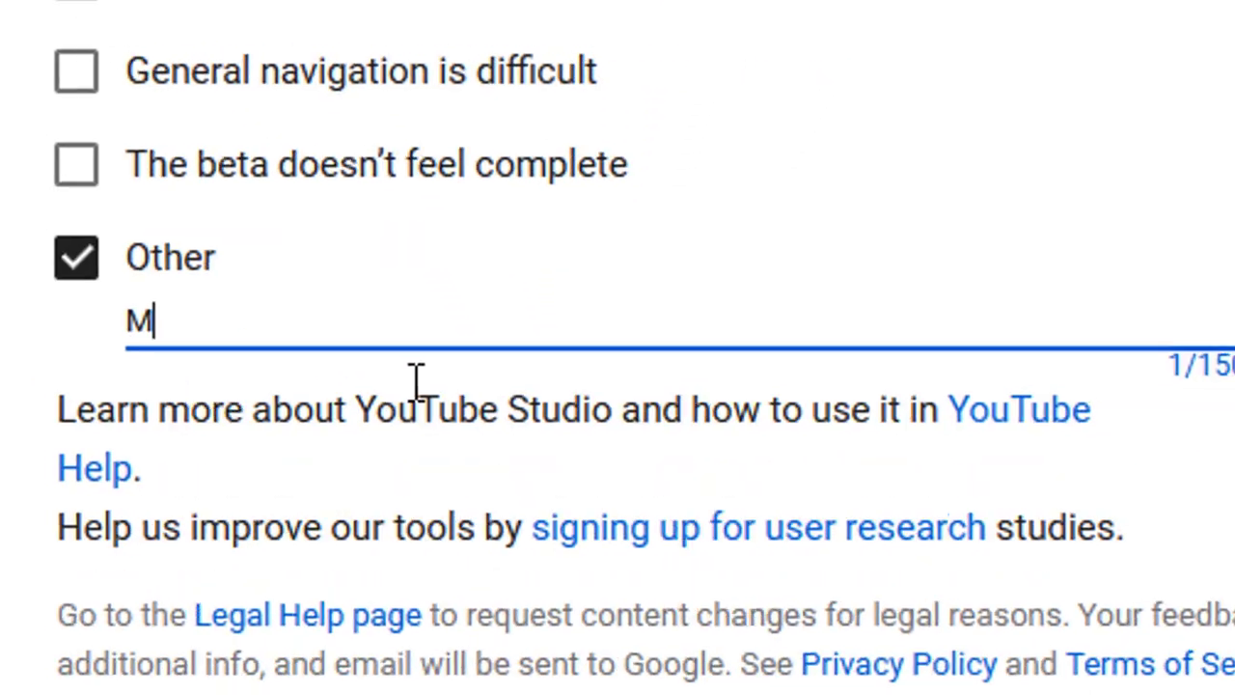
{"action": "type", "text": "rnm"}
{"action": "key", "text": "BackSpace"}
{"action": "type", "text": "e"}
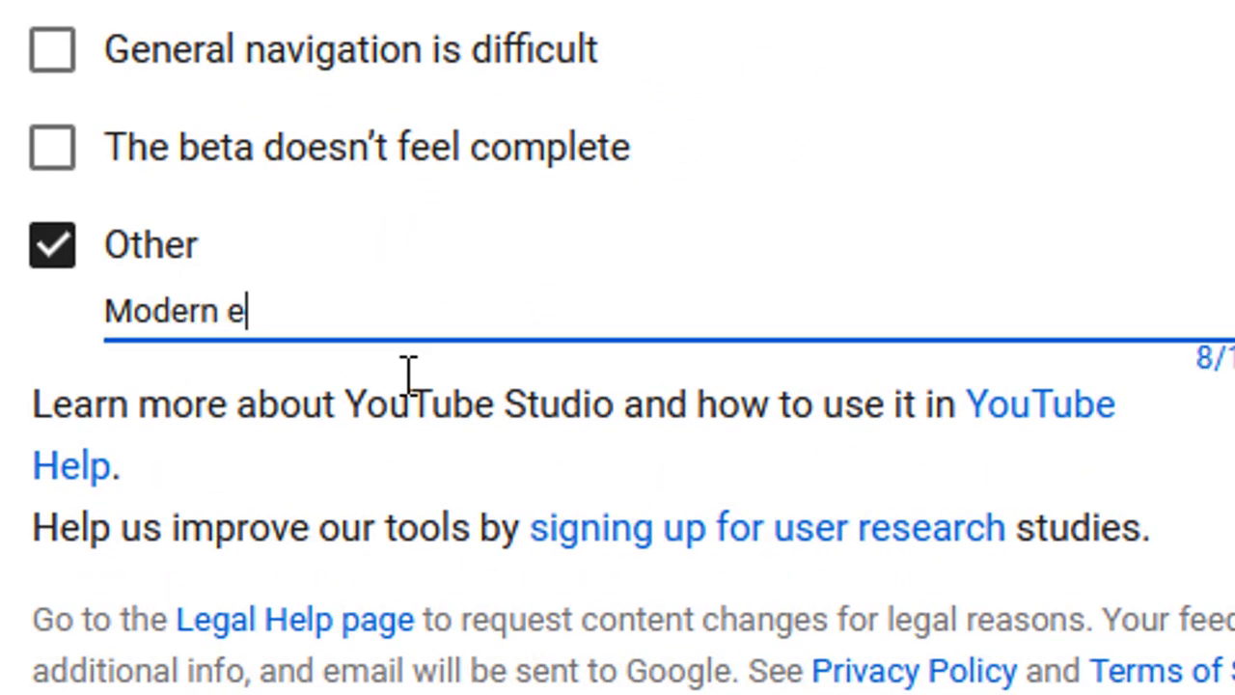
{"action": "type", "text": "ditor suck"}
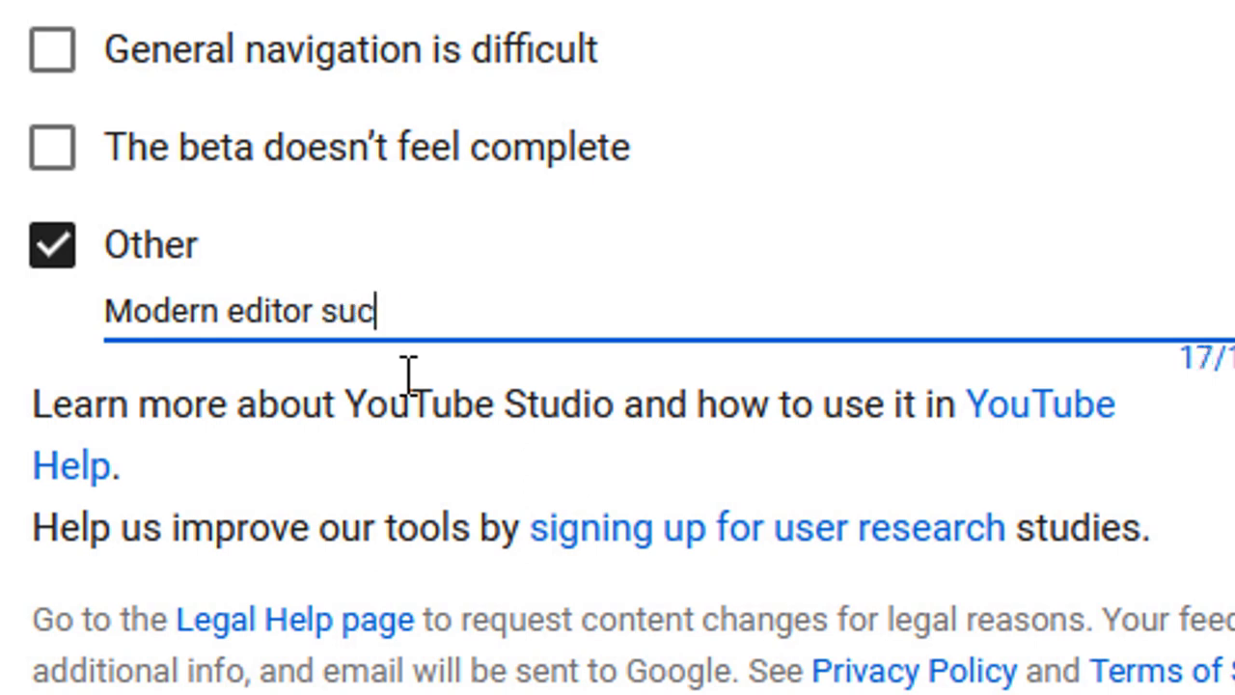
{"action": "type", "text": "s"}
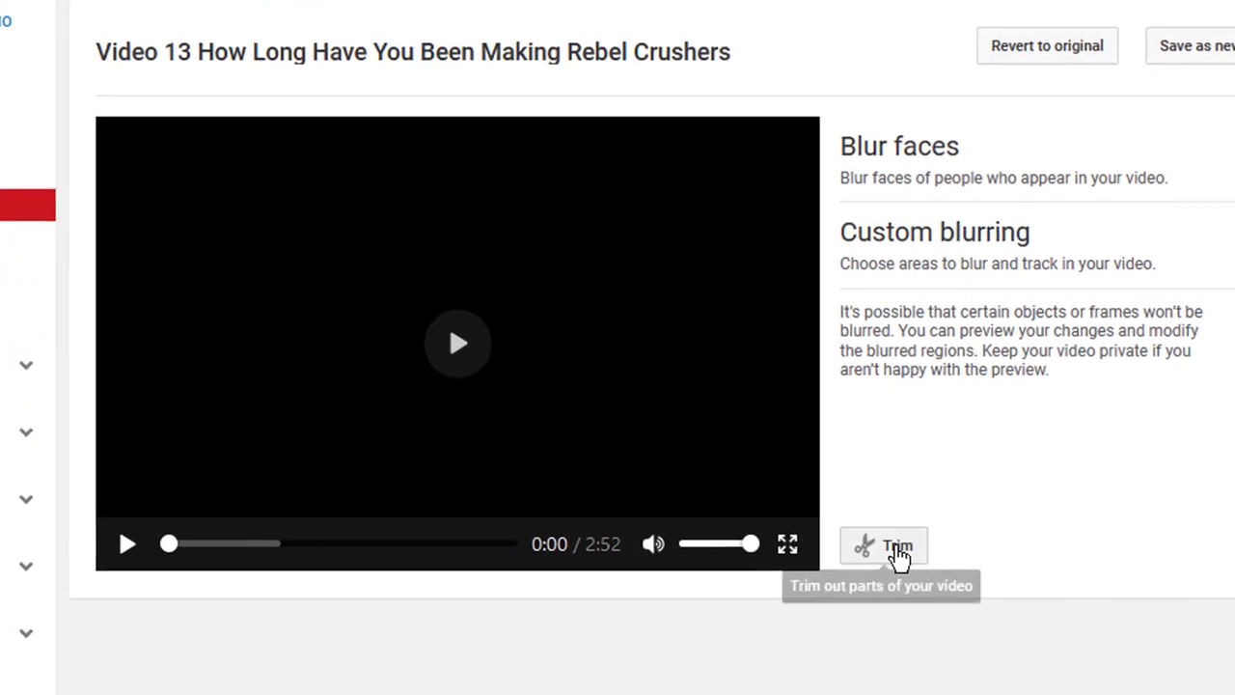
Start trimming Video 13 in the classic enhancements editor and split the clip at 1:14.6.
{"action": "left_click", "coordinate": [897, 550]}
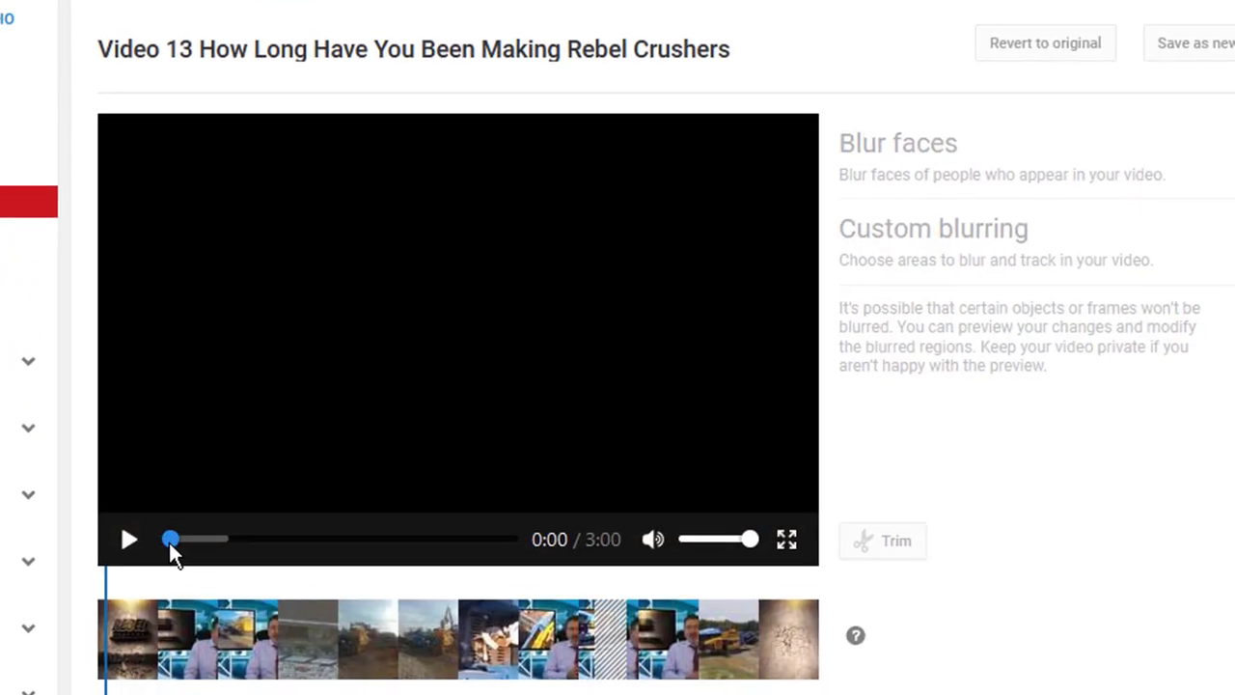
{"action": "left_click_drag", "start_coordinate": [171, 551], "coordinate": [222, 554]}
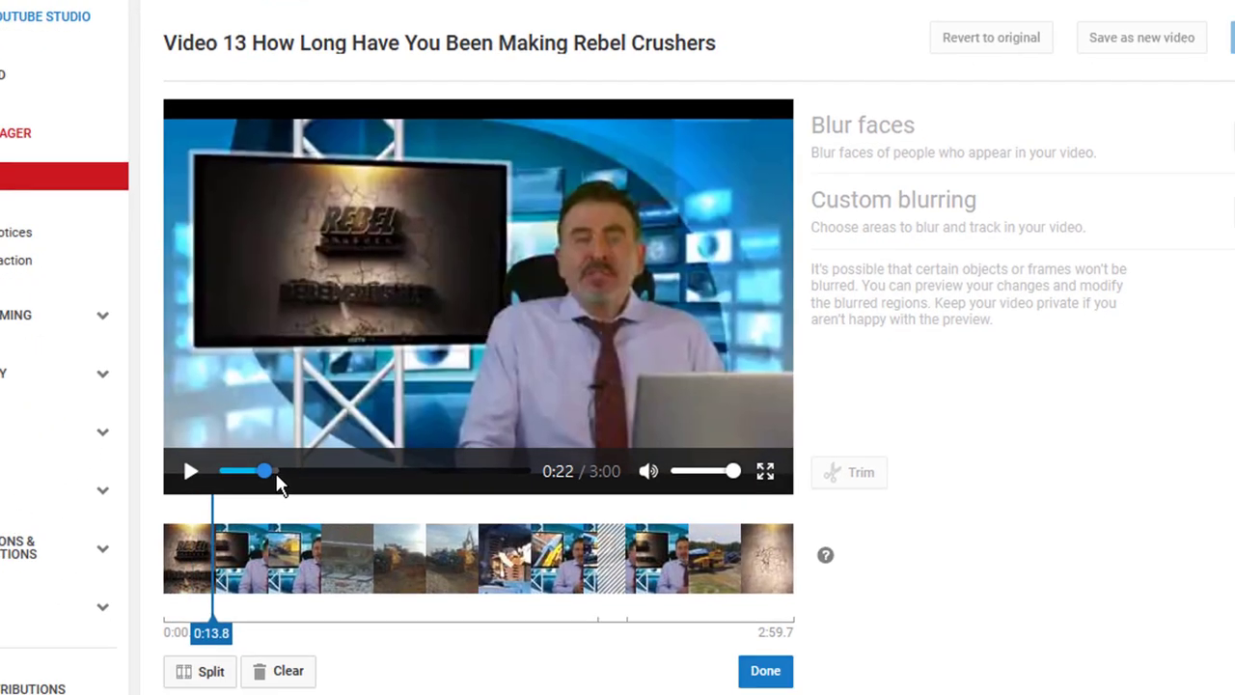
{"action": "left_click_drag", "start_coordinate": [278, 486], "coordinate": [367, 461]}
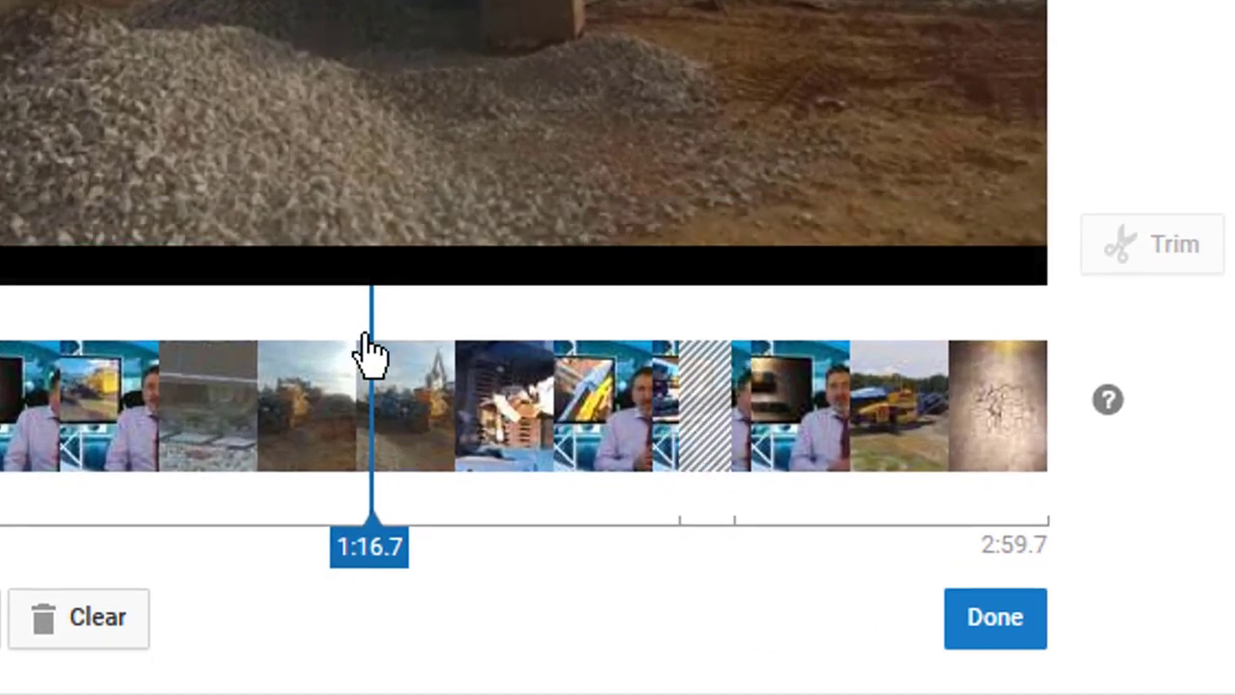
{"action": "mouse_move", "coordinate": [223, 249]}
{"action": "left_mouse_down"}
{"action": "mouse_move", "coordinate": [209, 254]}
{"action": "mouse_move", "coordinate": [221, 260]}
{"action": "left_mouse_up"}
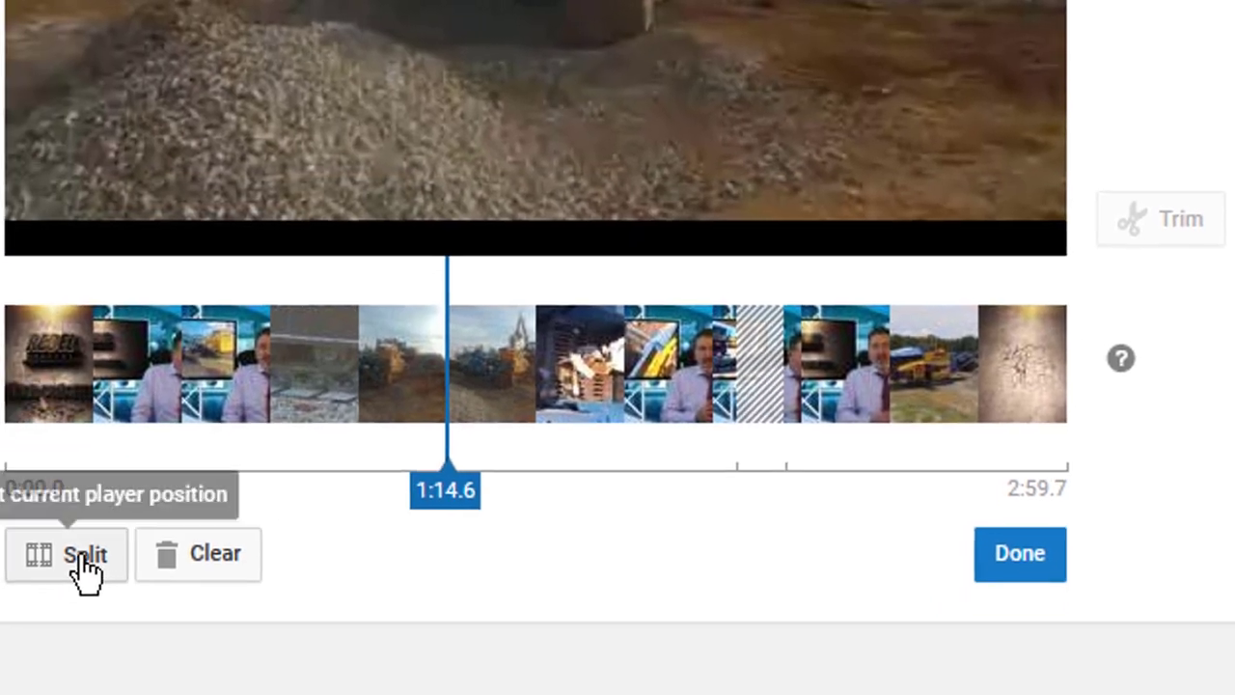
{"action": "left_click", "coordinate": [90, 554]}
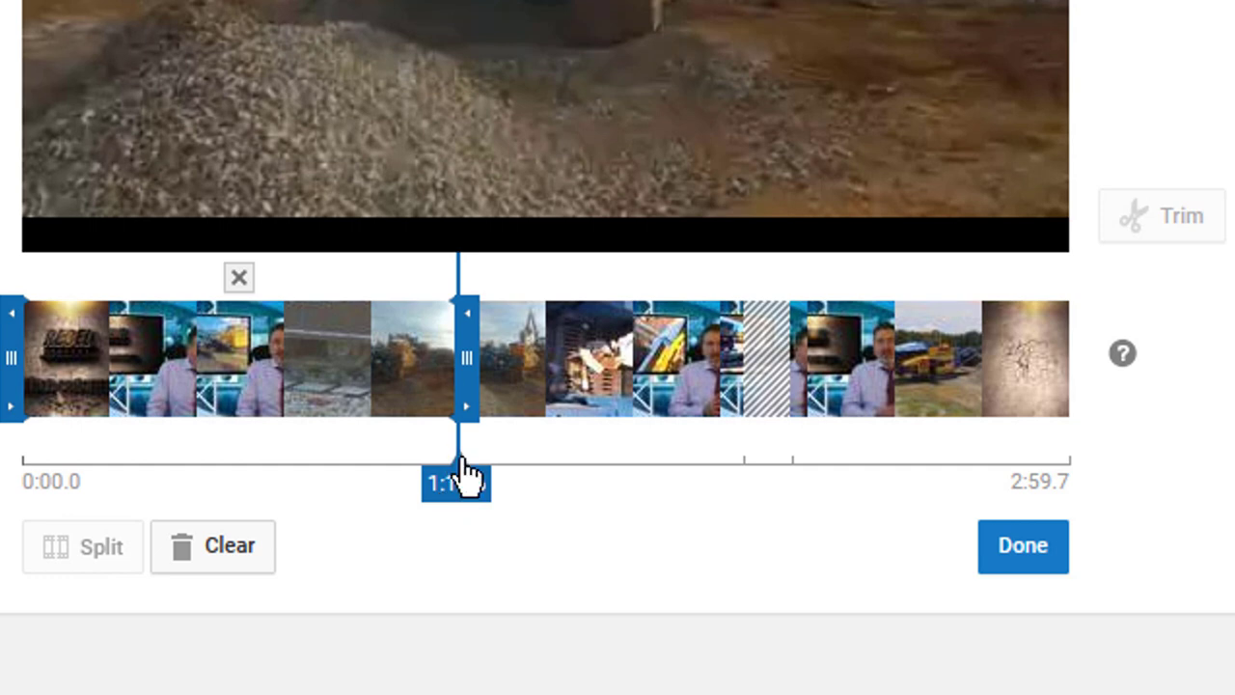
Move the playhead to 1:29.5 and split the clip there to isolate the middle section.
{"action": "mouse_move", "coordinate": [377, 188]}
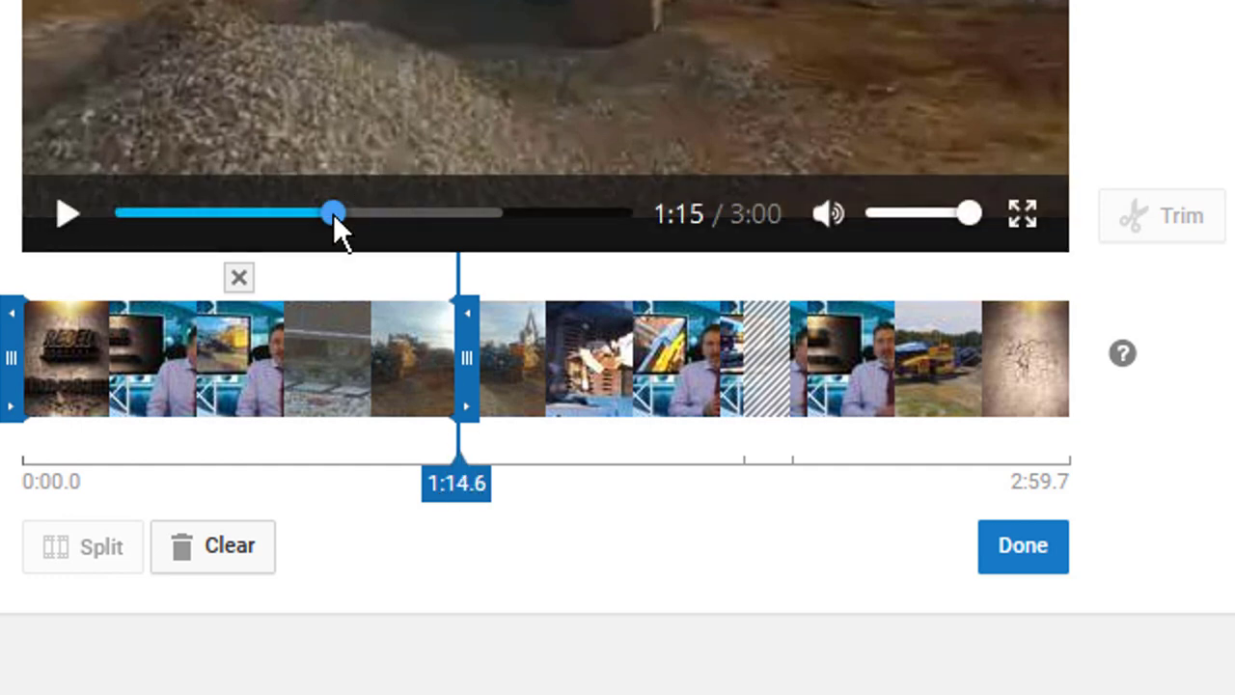
{"action": "left_click_drag", "start_coordinate": [333, 213], "coordinate": [374, 224]}
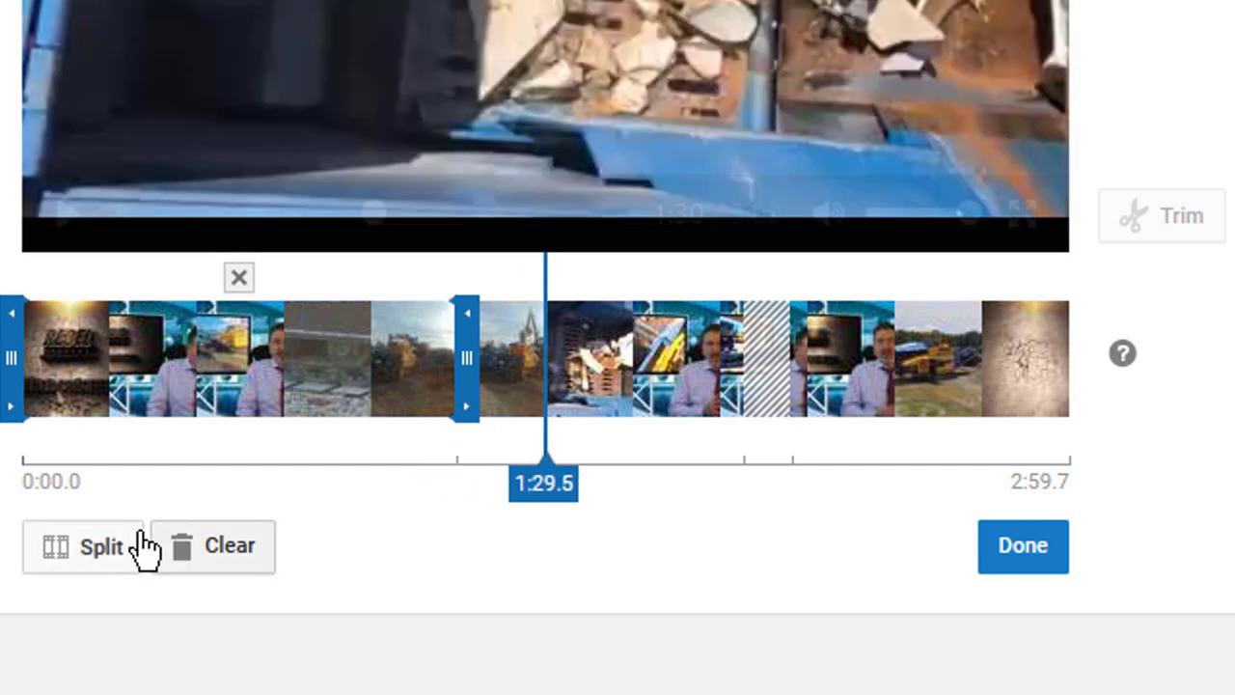
{"action": "left_click", "coordinate": [85, 548]}
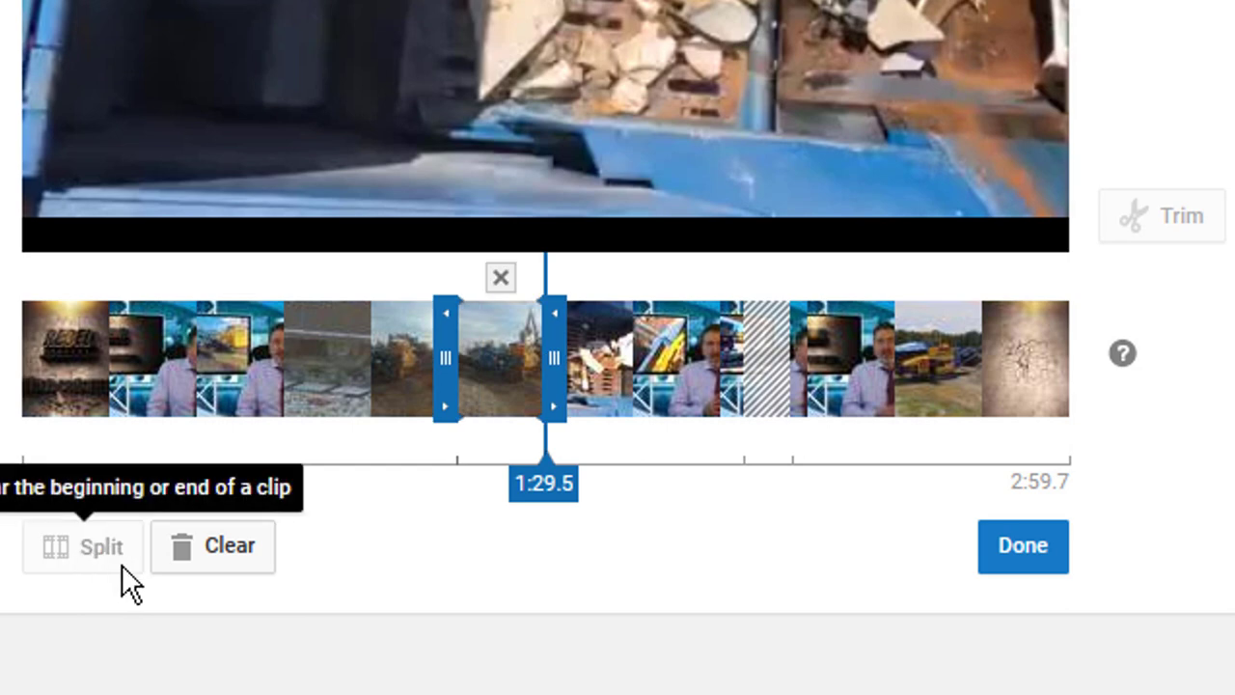
Remove the isolated section between 1:14.6 and 1:29.5 and make a new split at 0:44.9.
{"action": "left_click", "coordinate": [501, 279]}
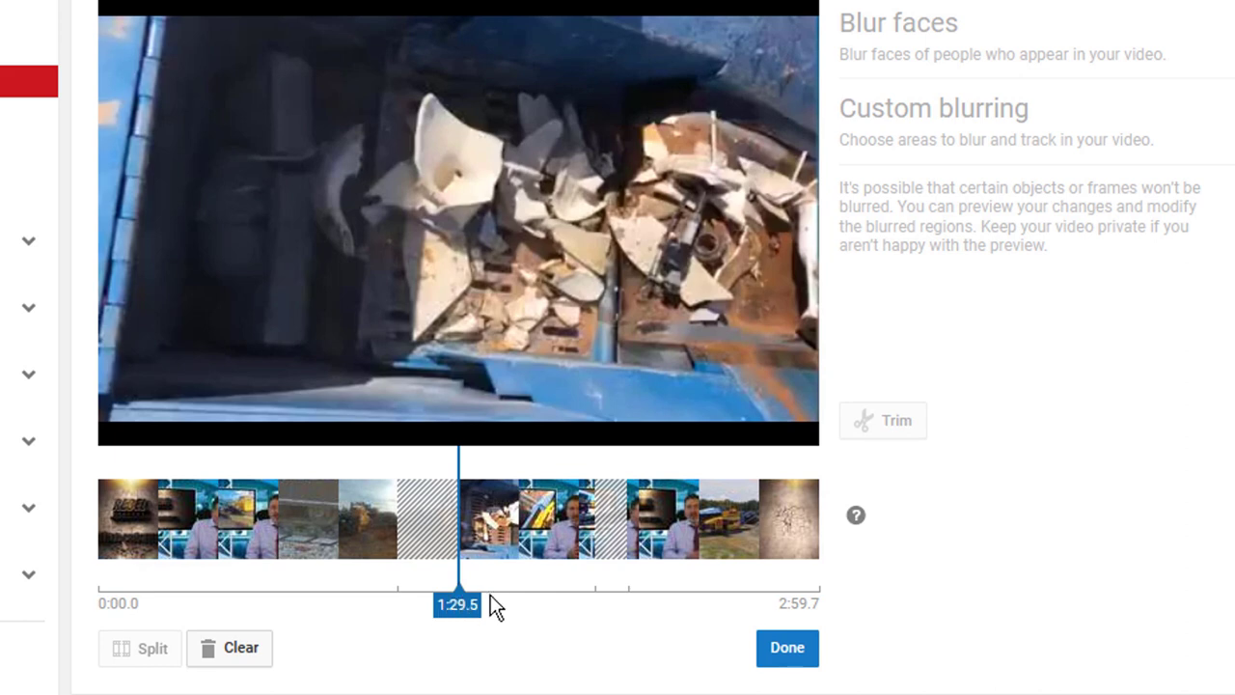
{"action": "left_click_drag", "start_coordinate": [488, 606], "coordinate": [279, 604]}
{"action": "left_click", "coordinate": [152, 648]}
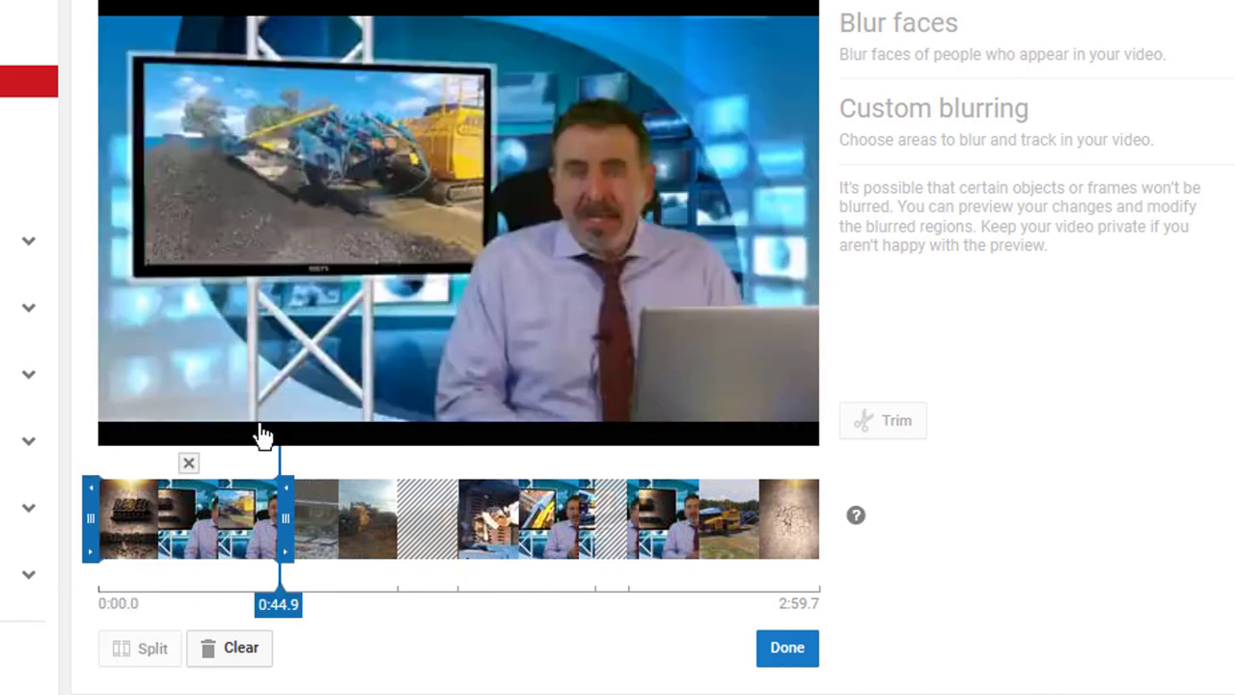
Split the clip at 0:56.9 and remove the section between 0:44.9 and 0:56.9.
{"action": "mouse_move", "coordinate": [260, 422]}
{"action": "left_click_drag", "start_coordinate": [257, 419], "coordinate": [279, 419]}
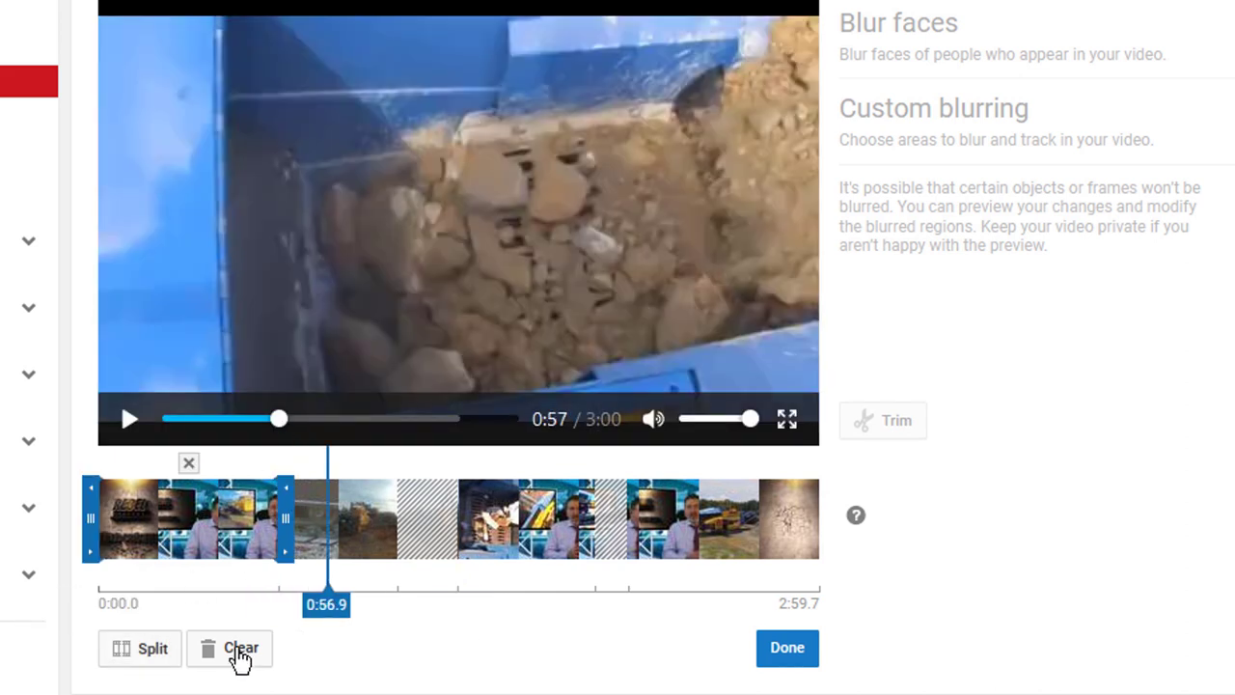
{"action": "left_click", "coordinate": [151, 648]}
{"action": "left_click", "coordinate": [301, 462]}
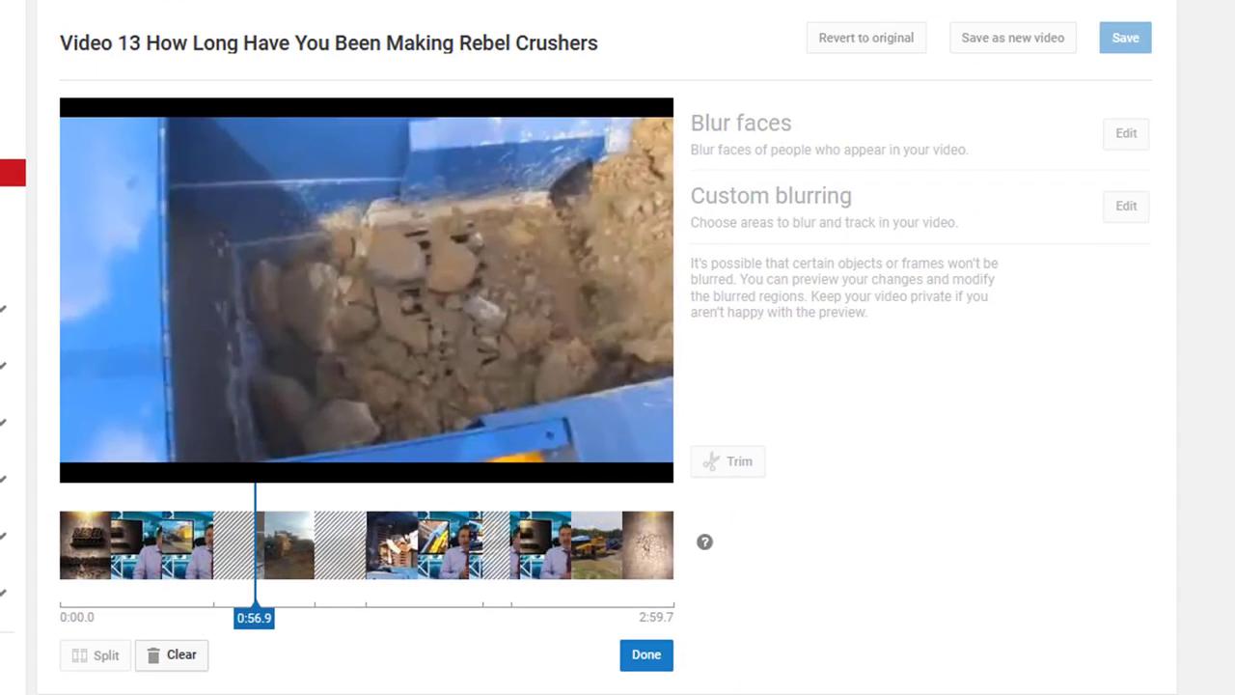
Finish trimming and save the edited video in place, accepting the processing-time notice.
{"action": "left_click", "coordinate": [646, 656]}
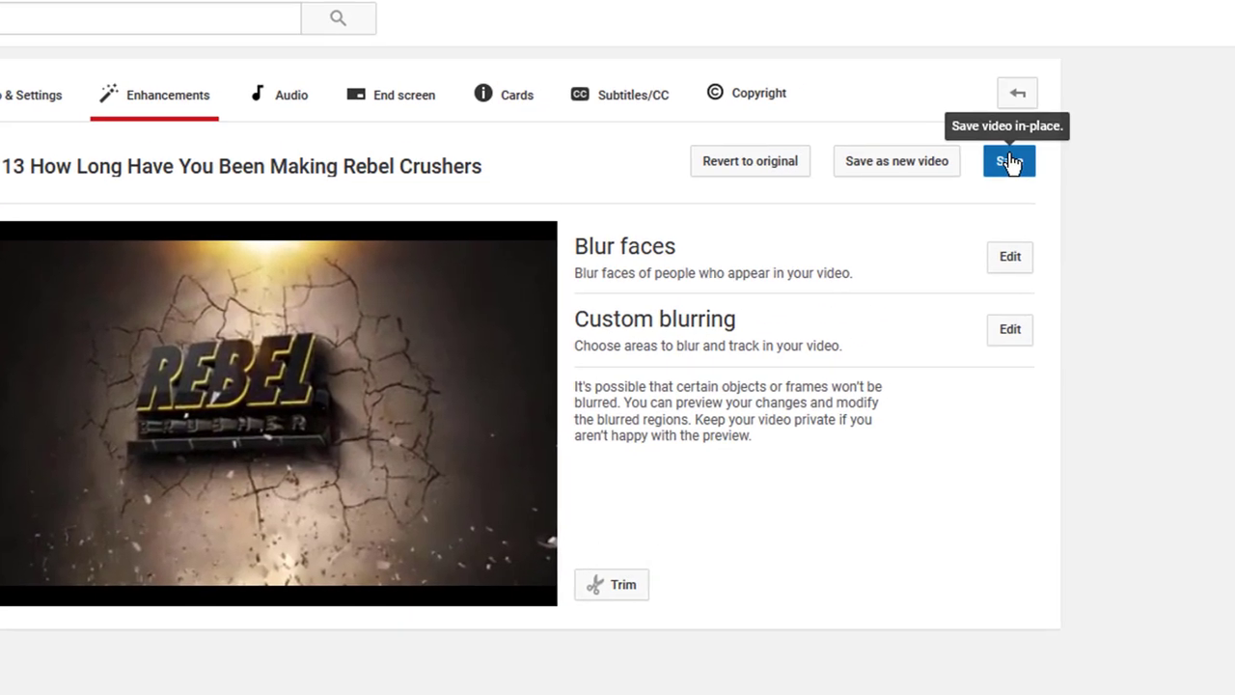
{"action": "left_click", "coordinate": [1126, 37]}
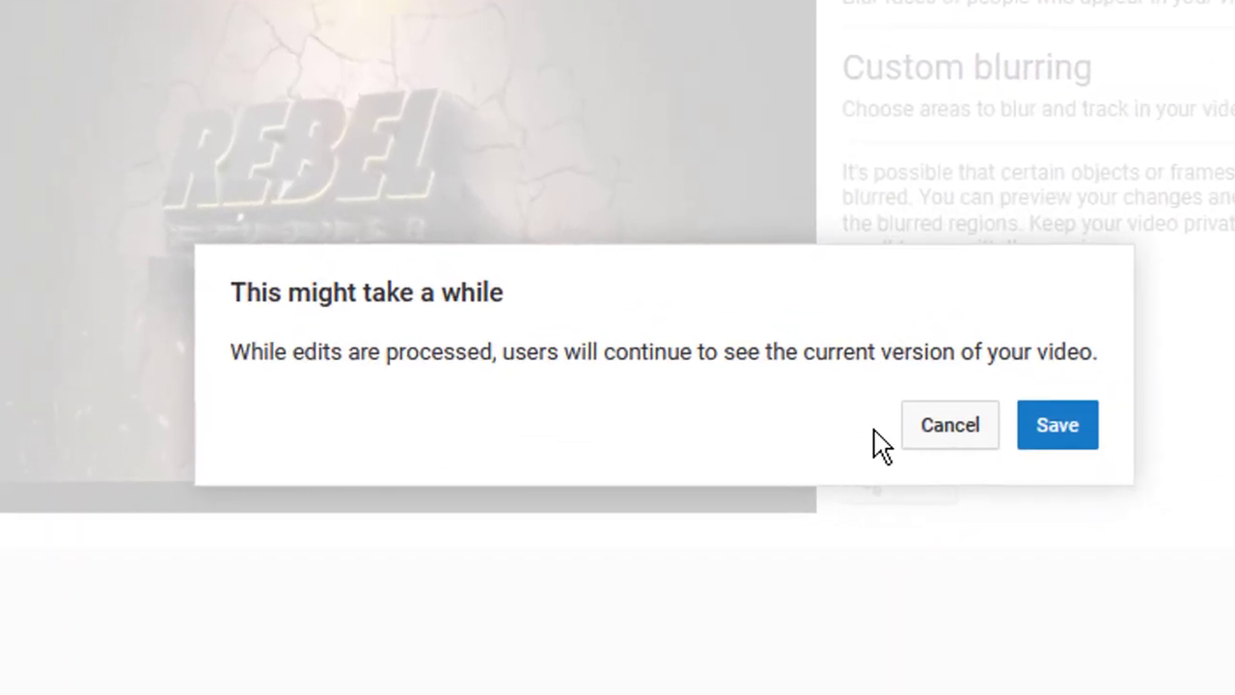
{"action": "left_click", "coordinate": [1065, 430]}
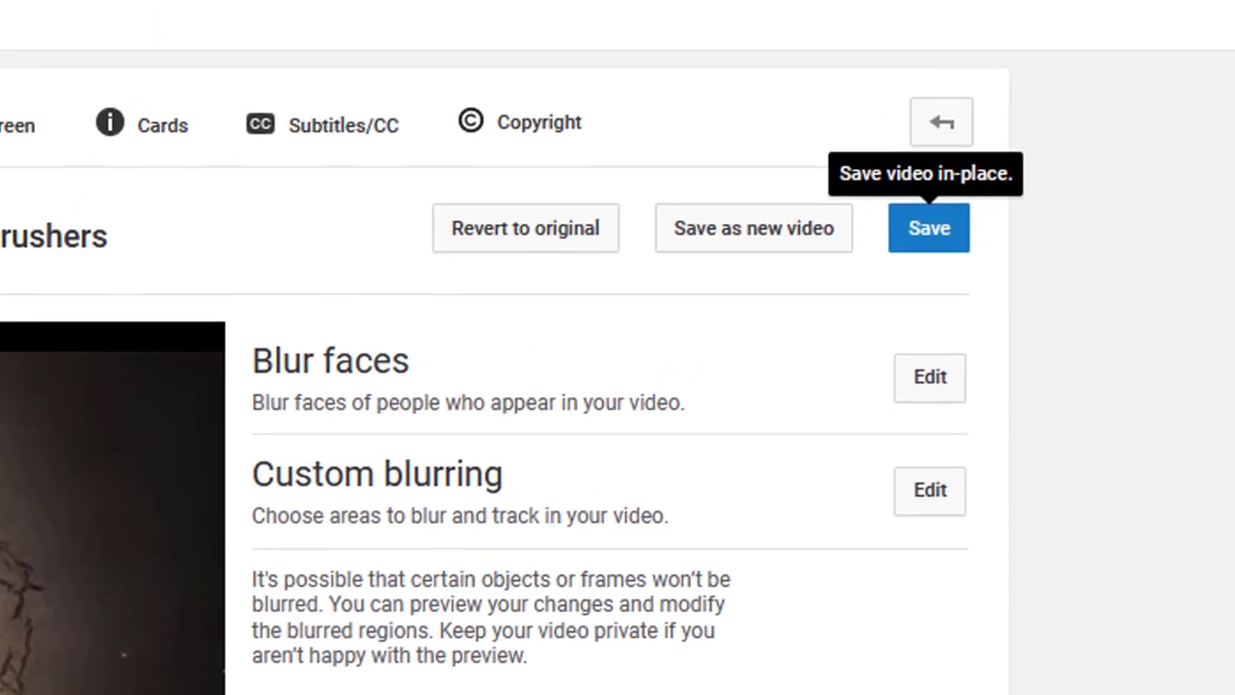